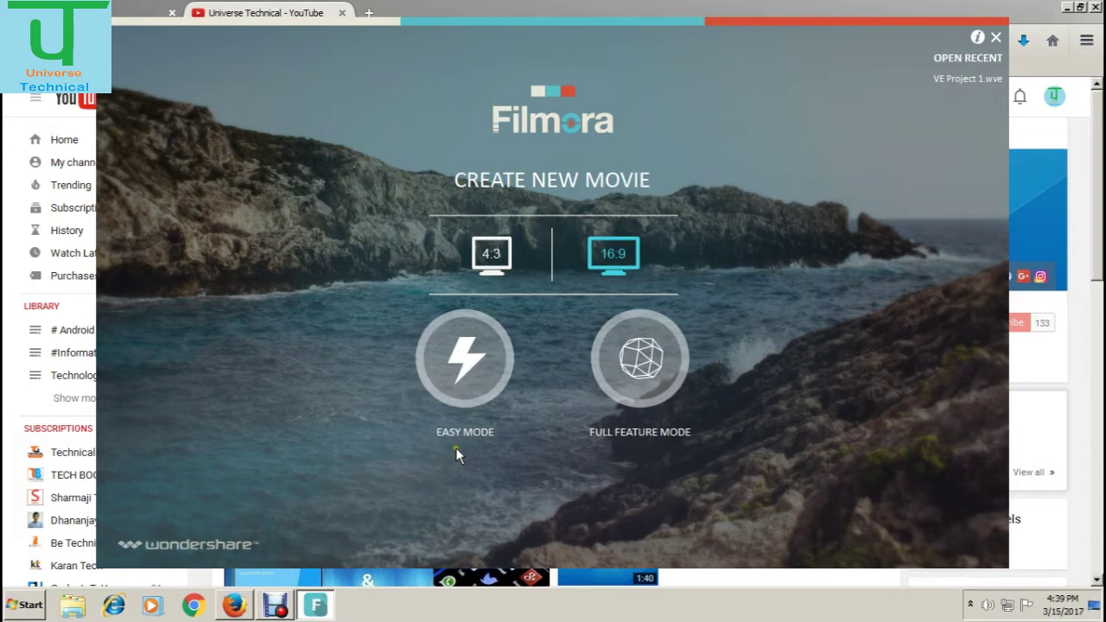
Step: Create a new 16:9 movie in full feature mode and maximize the editor window
left_click(633, 369)
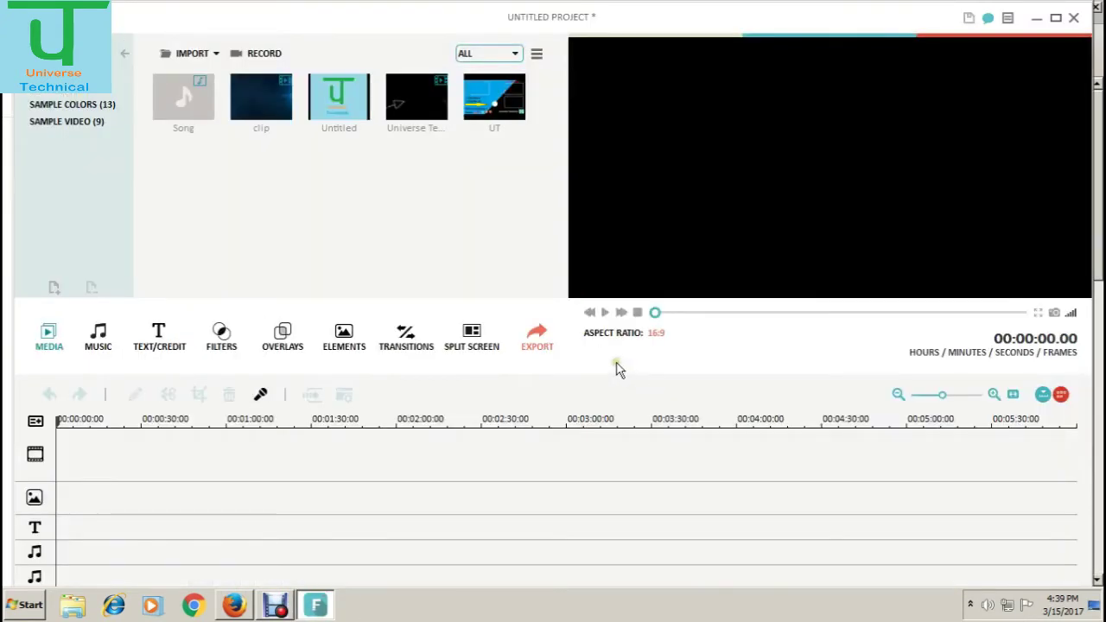
left_click(1058, 21)
left_click_drag(319, 20, 367, 7)
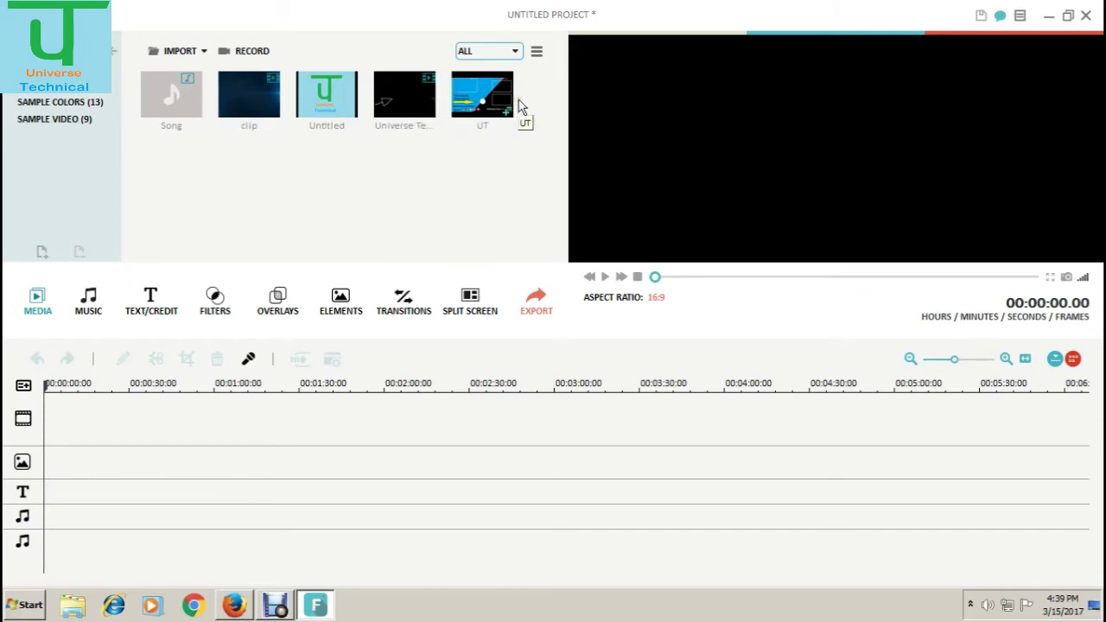
Step: Open the music library, play a short preview of the track "I like", and pause it
left_click(80, 313)
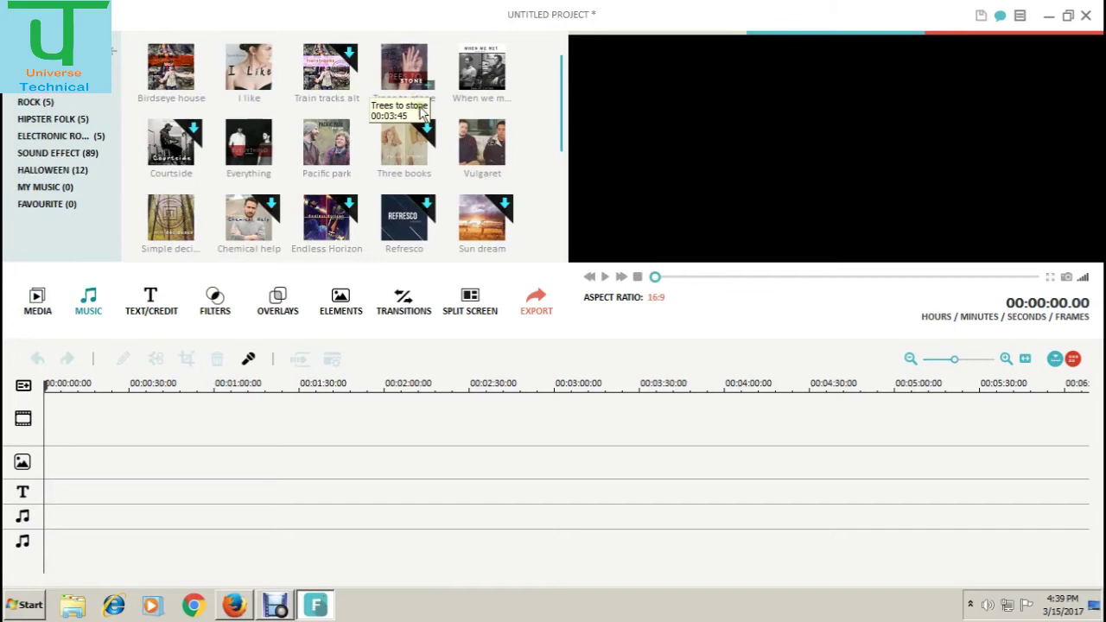
left_click(248, 83)
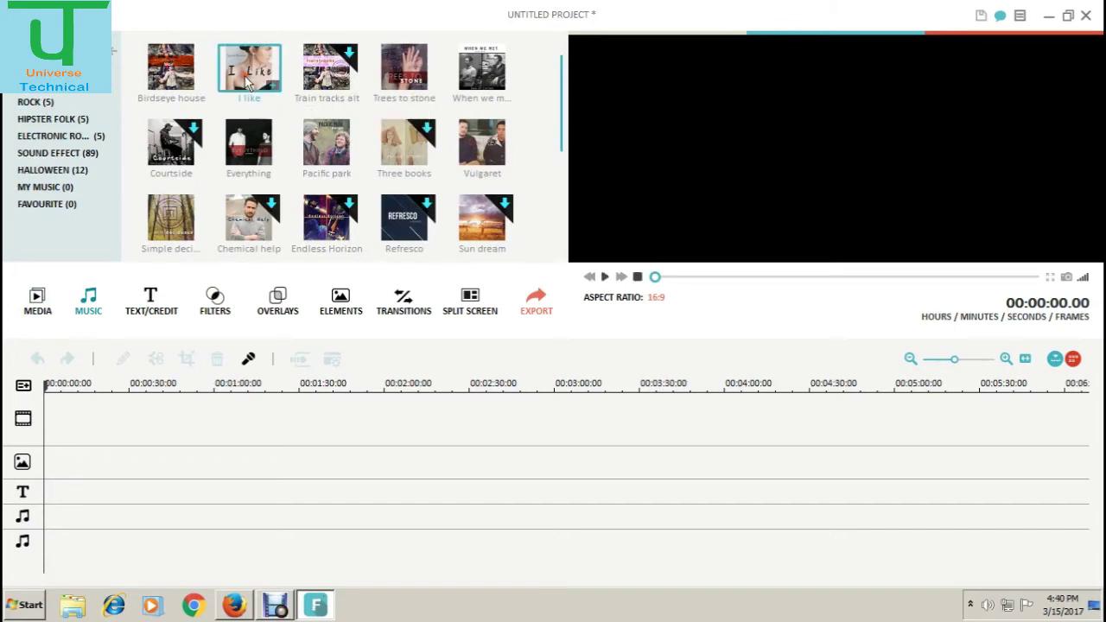
left_click(603, 277)
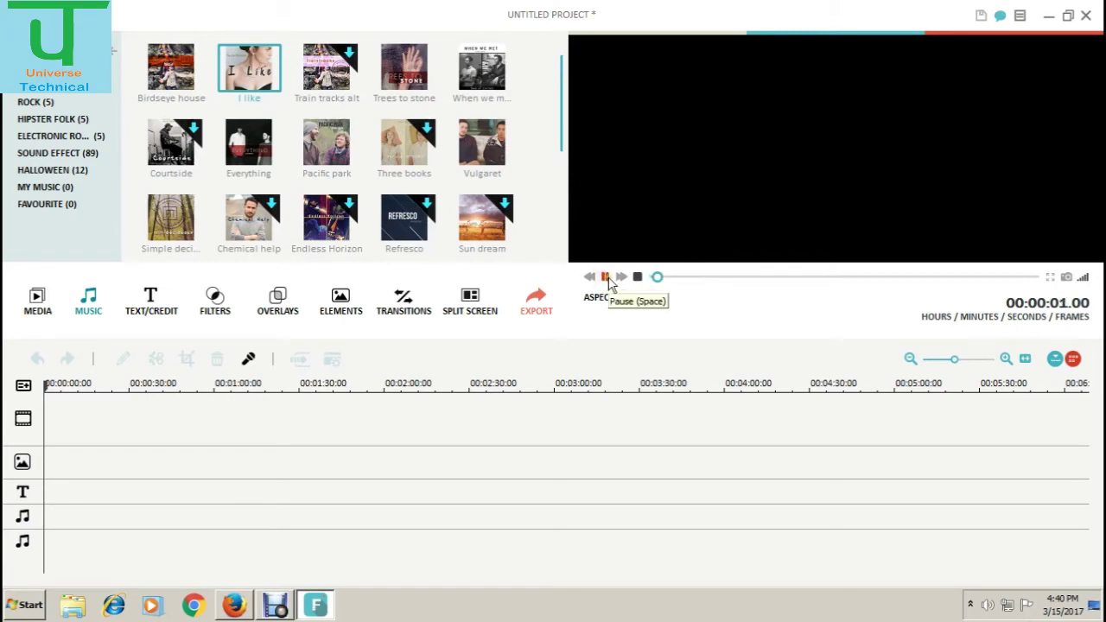
left_click(608, 280)
Step: Browse the text and credit presets and the filter effects
left_click(172, 311)
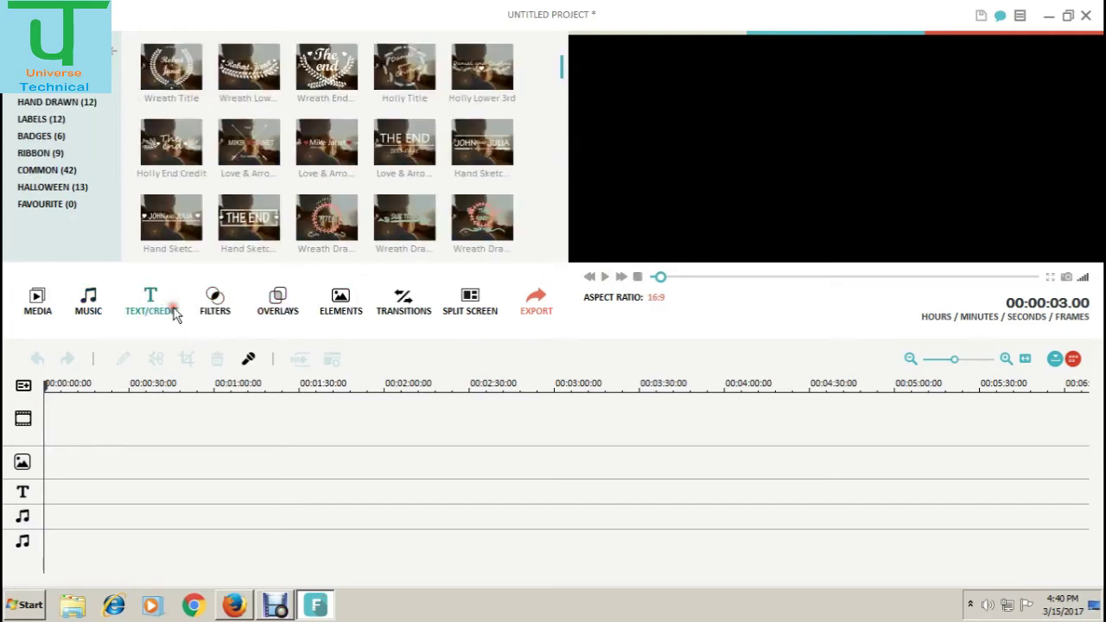
left_click_drag(563, 64, 558, 195)
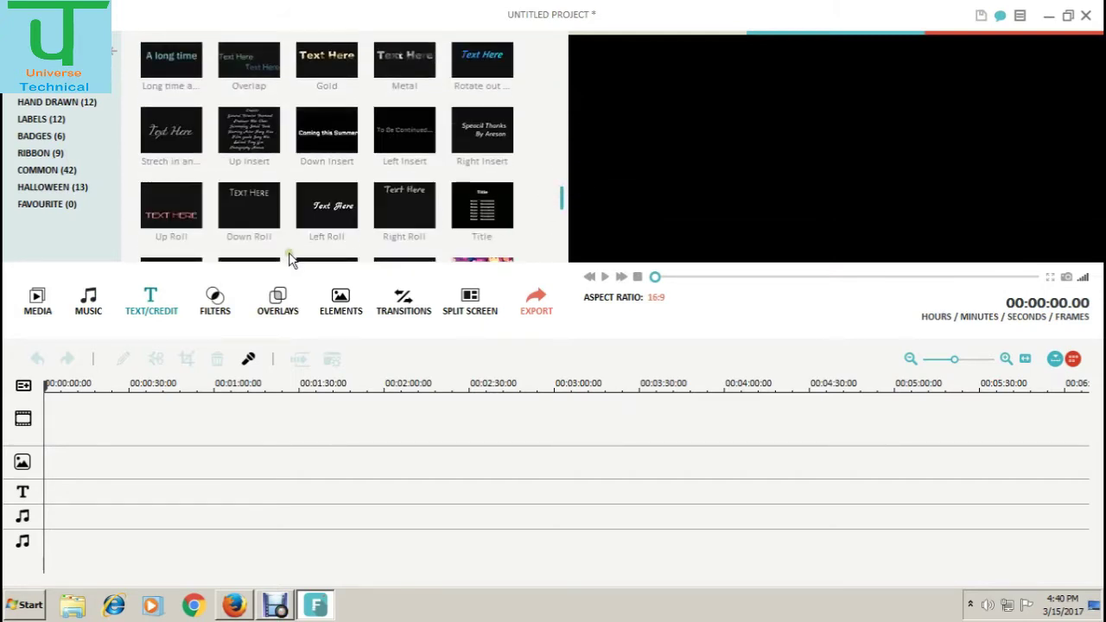
left_click(221, 304)
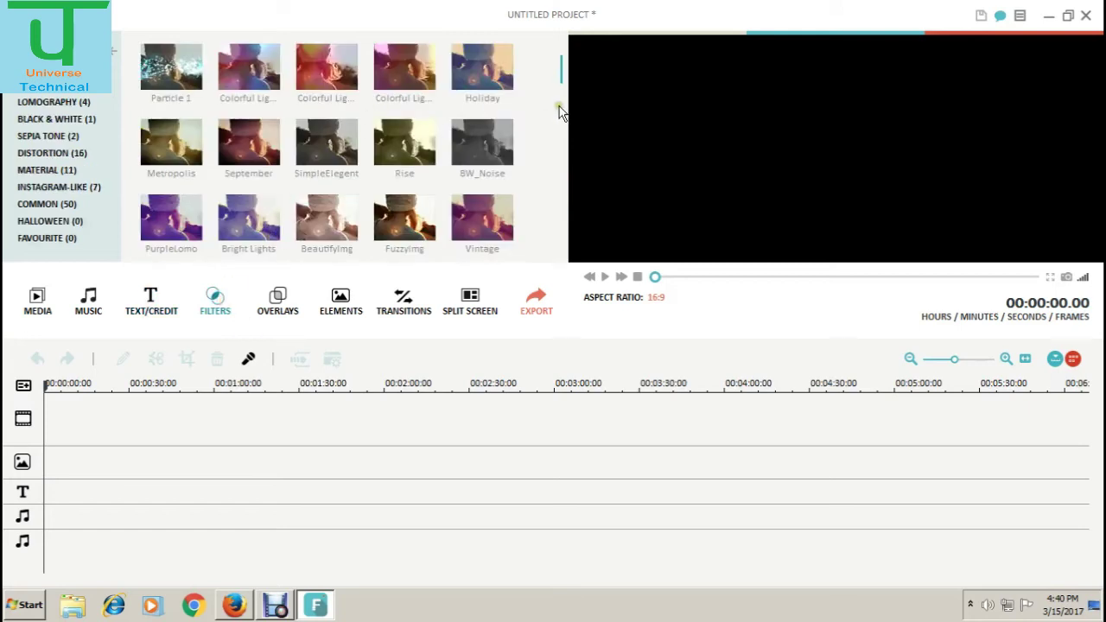
left_click_drag(560, 76, 560, 98)
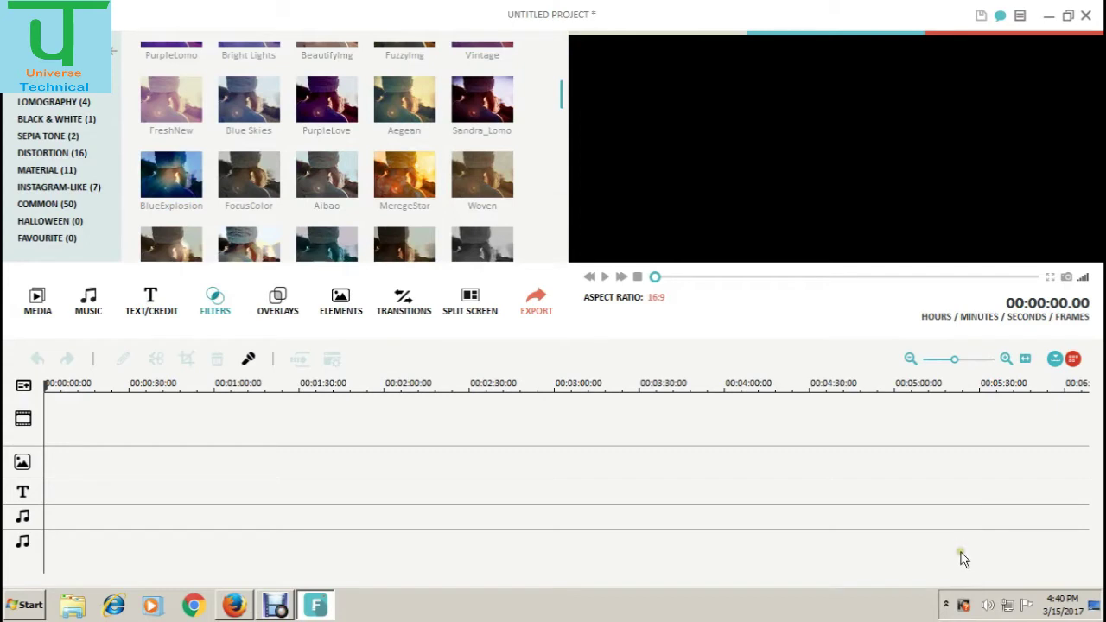
left_click_drag(563, 99, 568, 153)
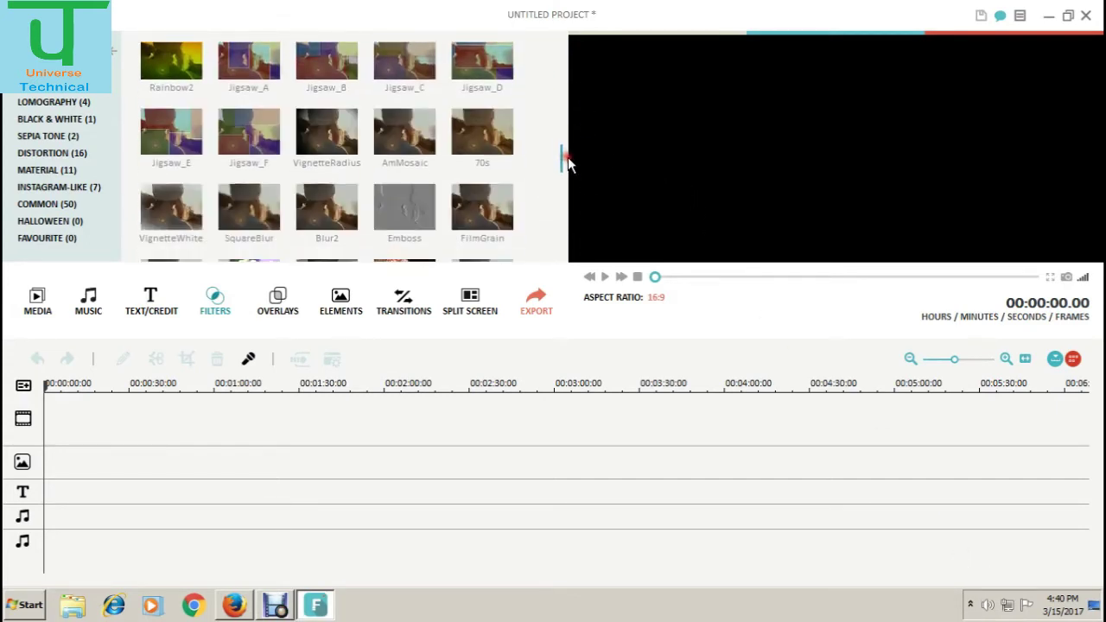
Step: Look through the overlays and elements libraries and preview the Col_split and first diamond zoom transitions
left_click(296, 298)
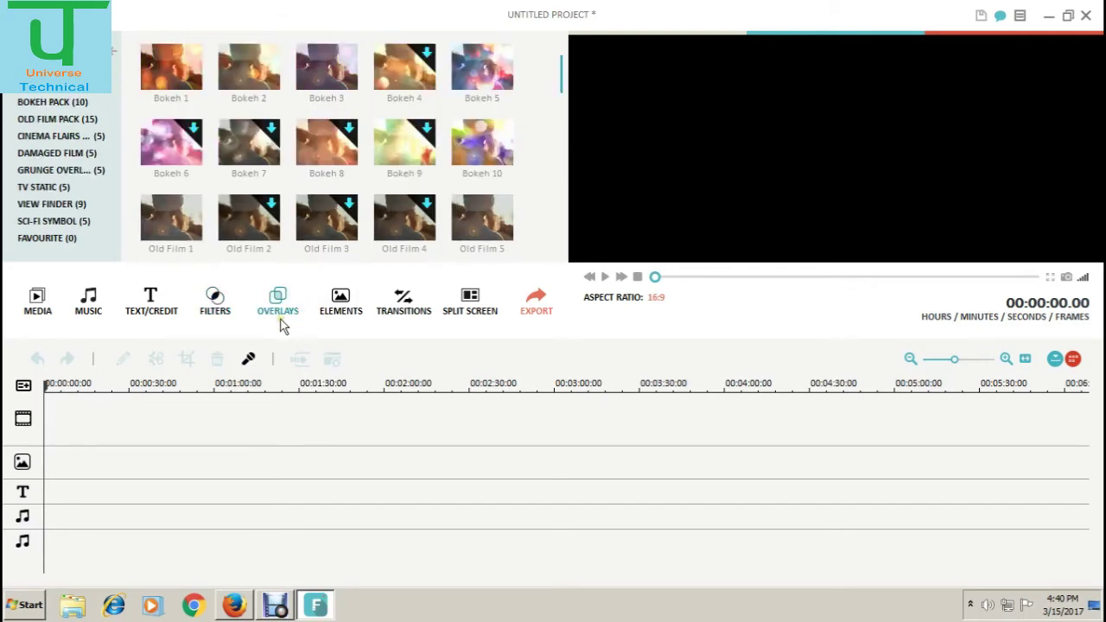
left_click(353, 315)
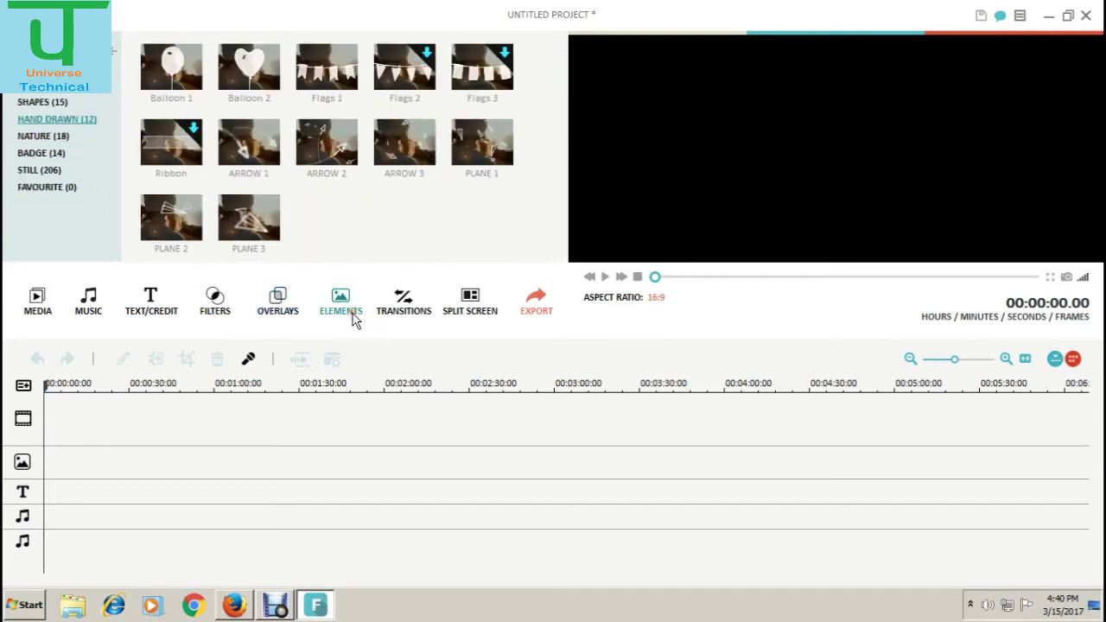
left_click(414, 318)
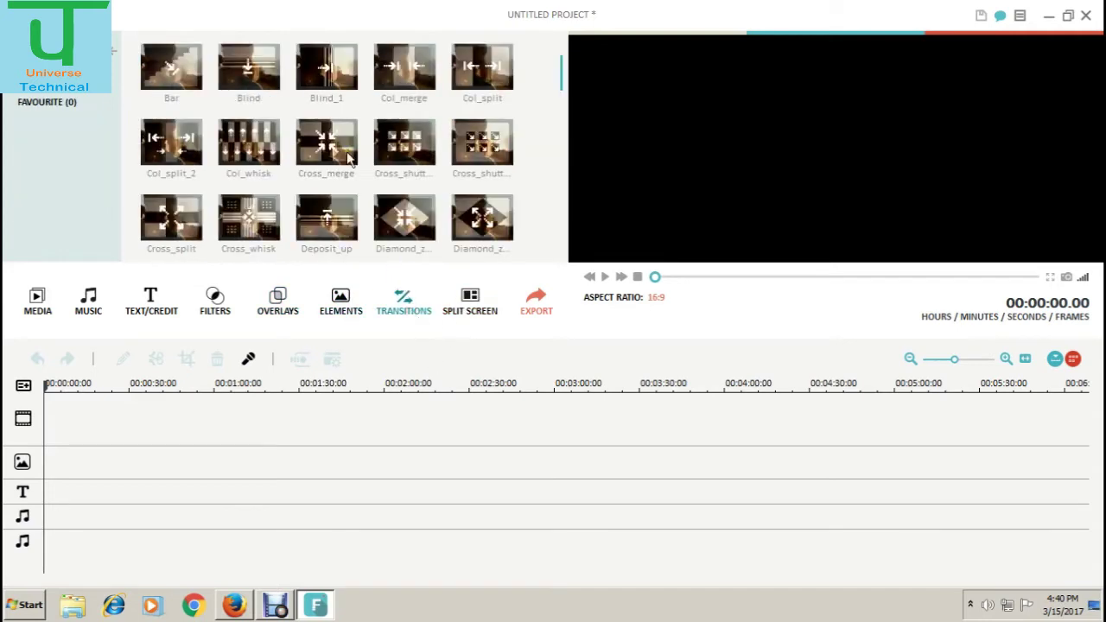
left_click(490, 100)
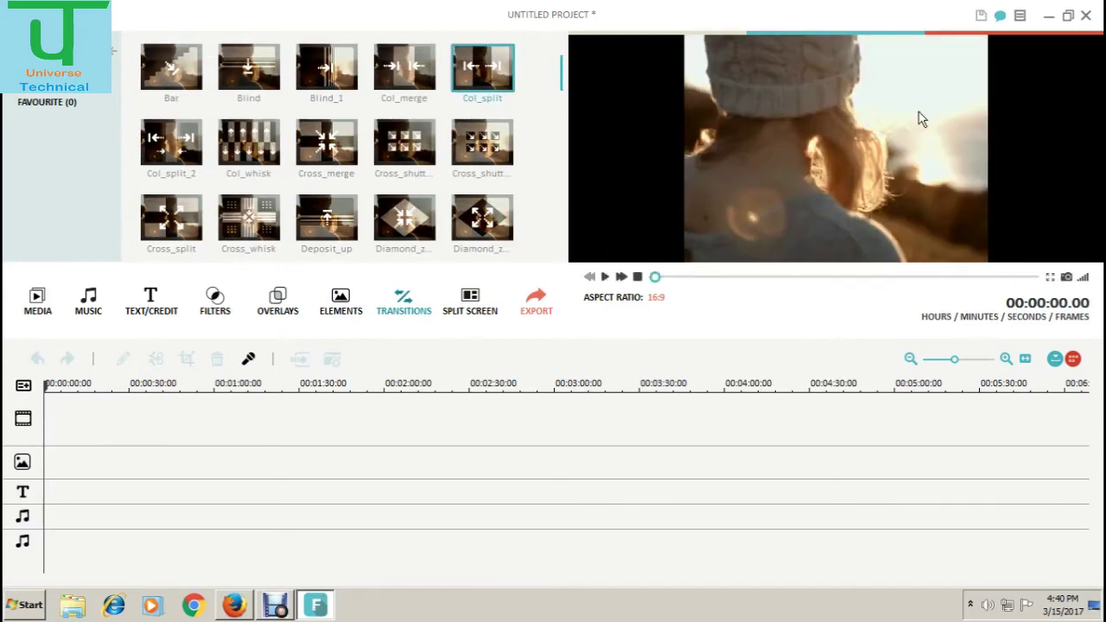
left_click(421, 229)
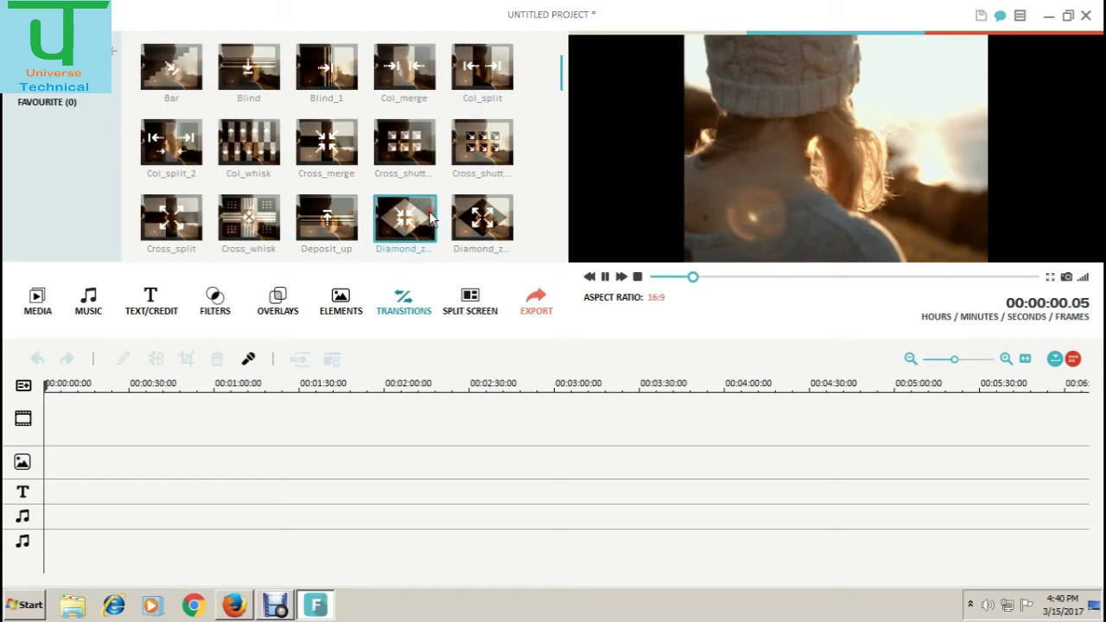
Step: Preview the 2 Screen B split-screen layout and try to export the empty project
left_click(493, 315)
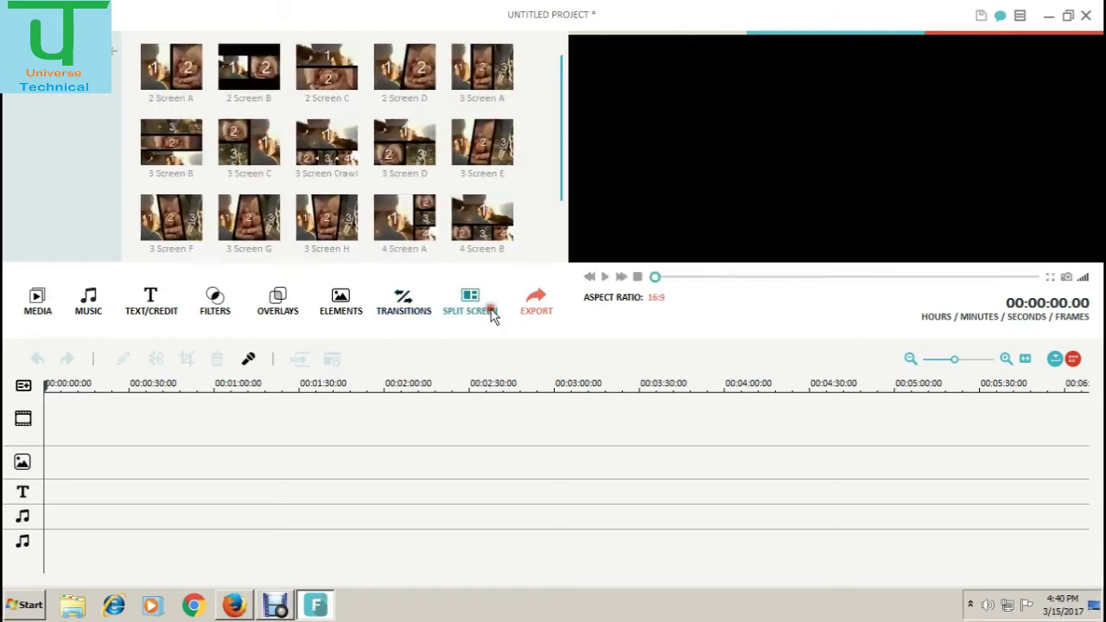
left_click(255, 67)
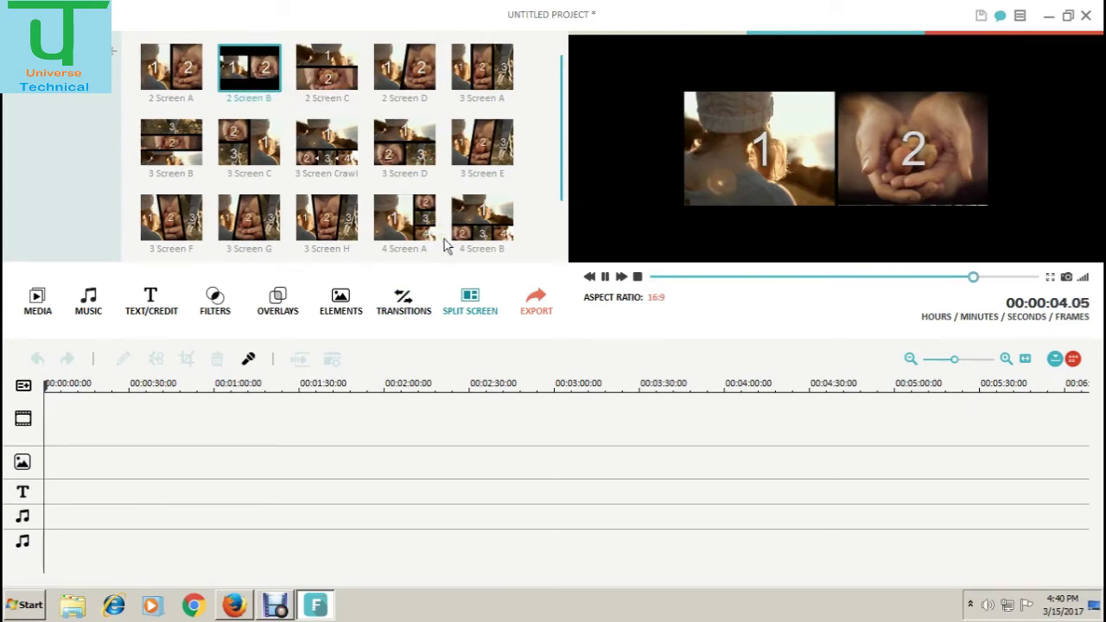
left_click(523, 311)
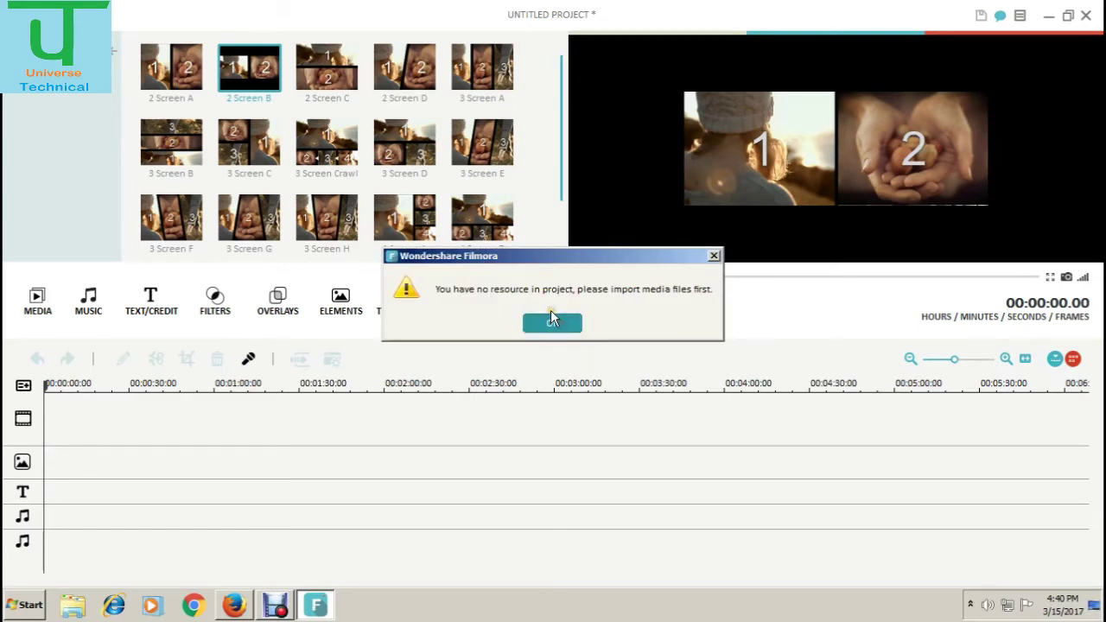
left_click(552, 321)
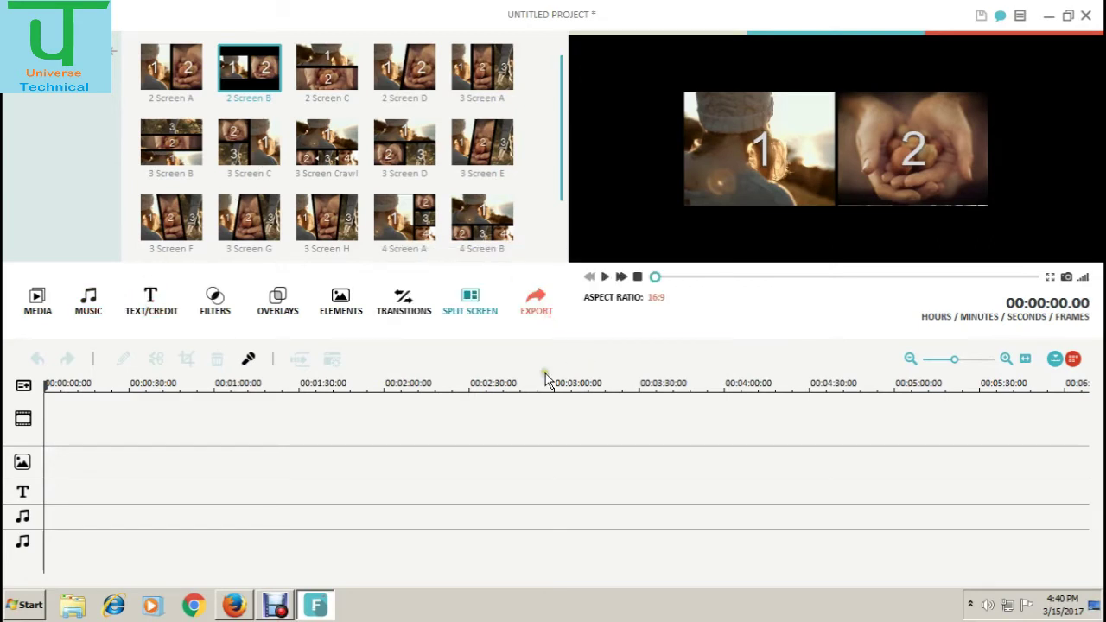
Step: Import the video "What Is Google Project Tango" from the desktop into the media library
left_click(35, 307)
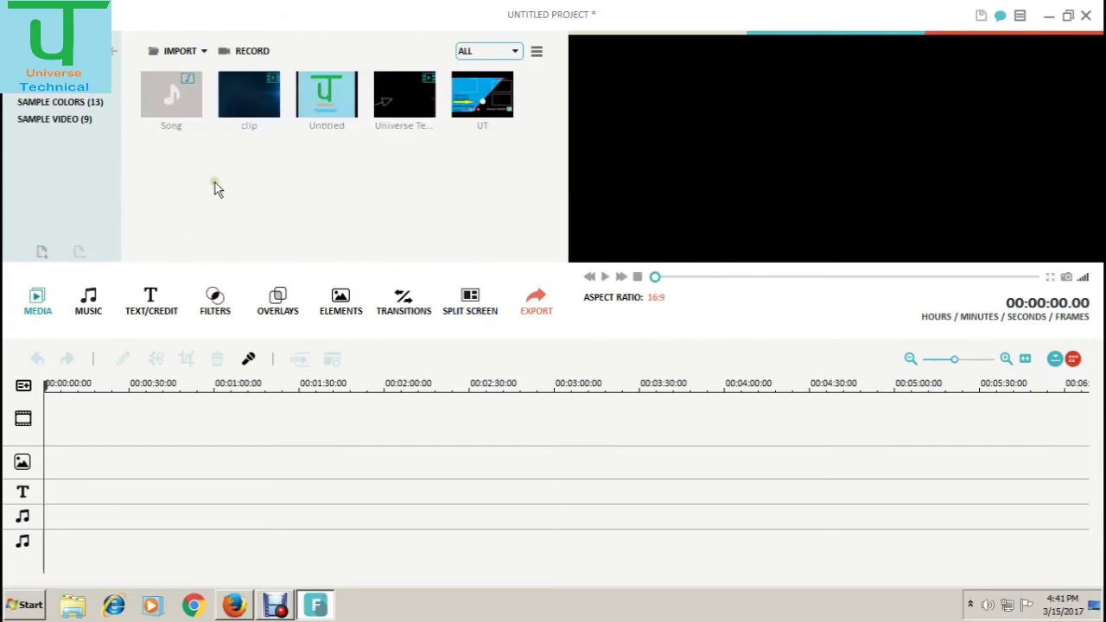
left_click(155, 52)
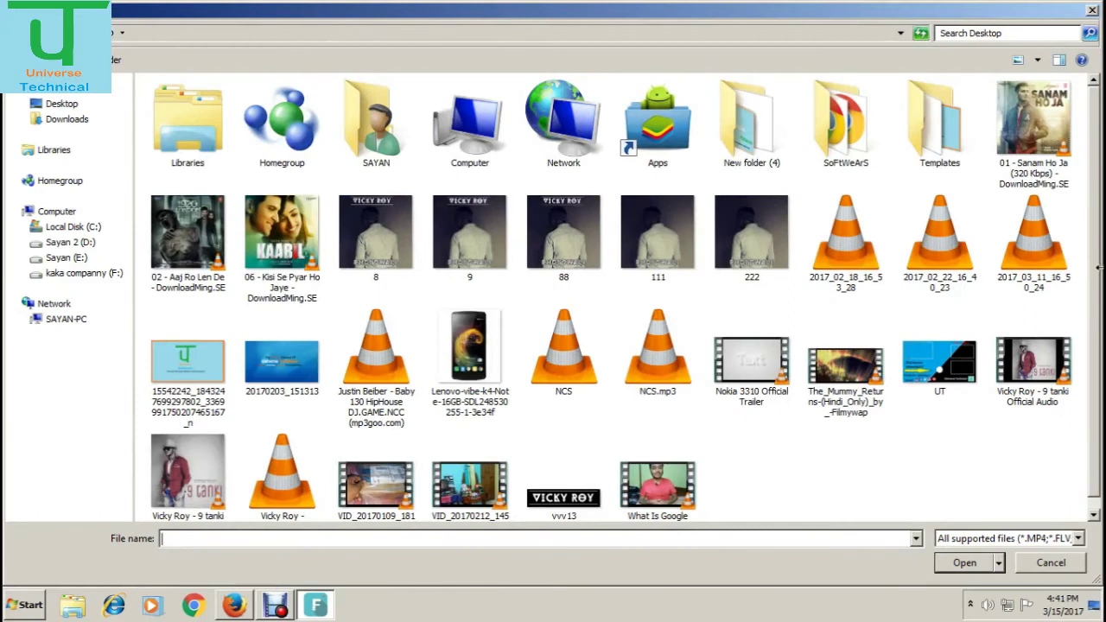
scroll(1097, 303, "down", 1)
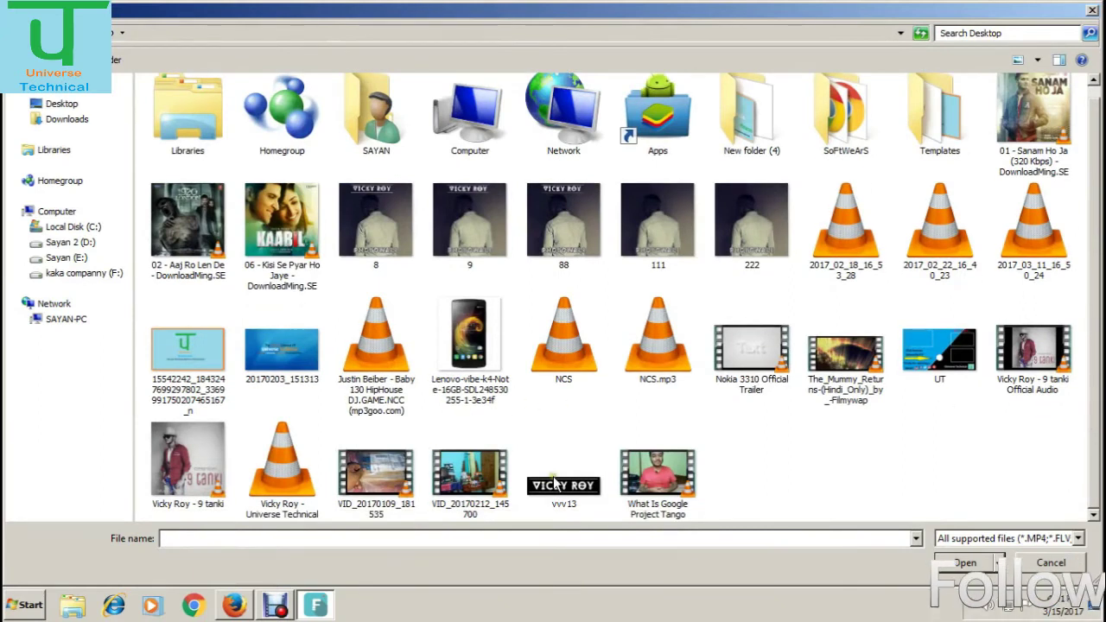
left_click(657, 476)
double_click(657, 476)
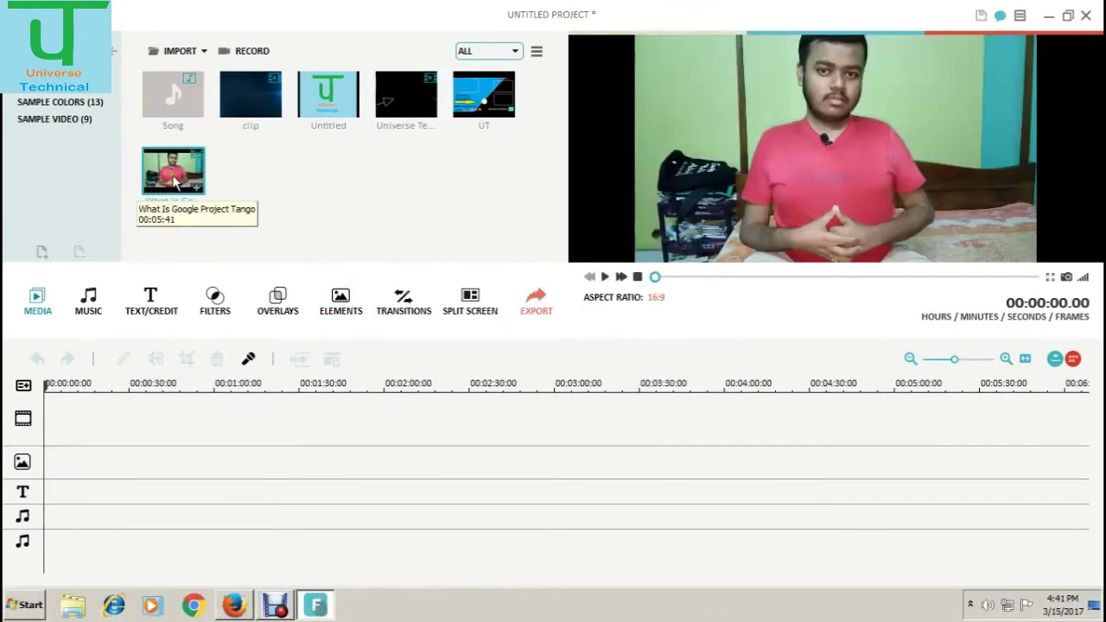
Step: Place the "What Is Google Project Tango" video at the start of the first picture-in-picture track
left_click(155, 179)
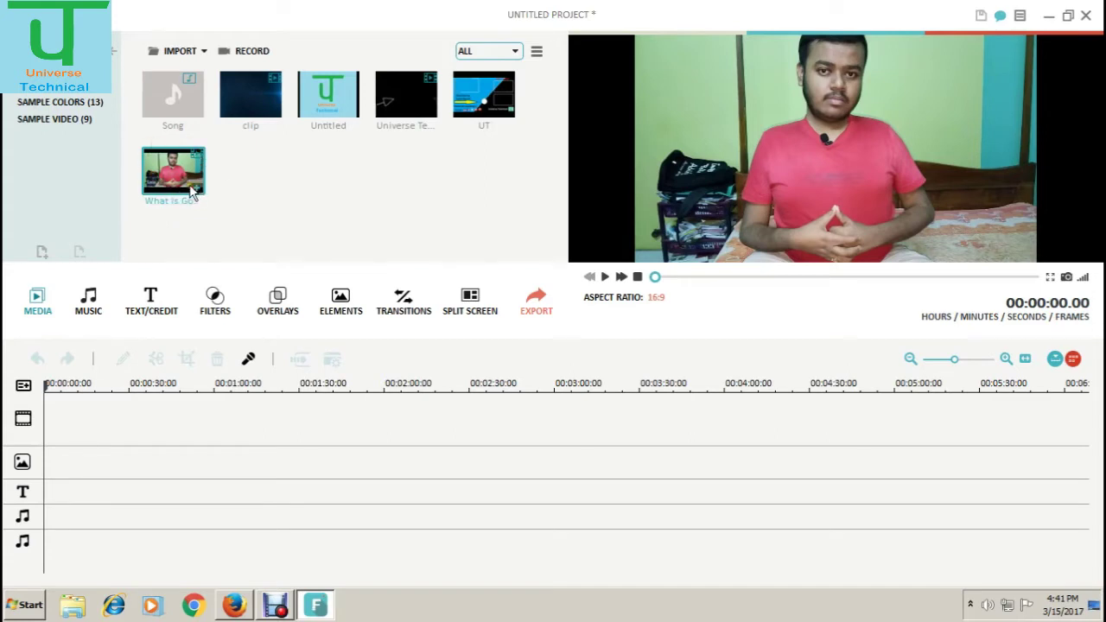
left_click(166, 315)
left_click_drag(167, 314, 50, 463)
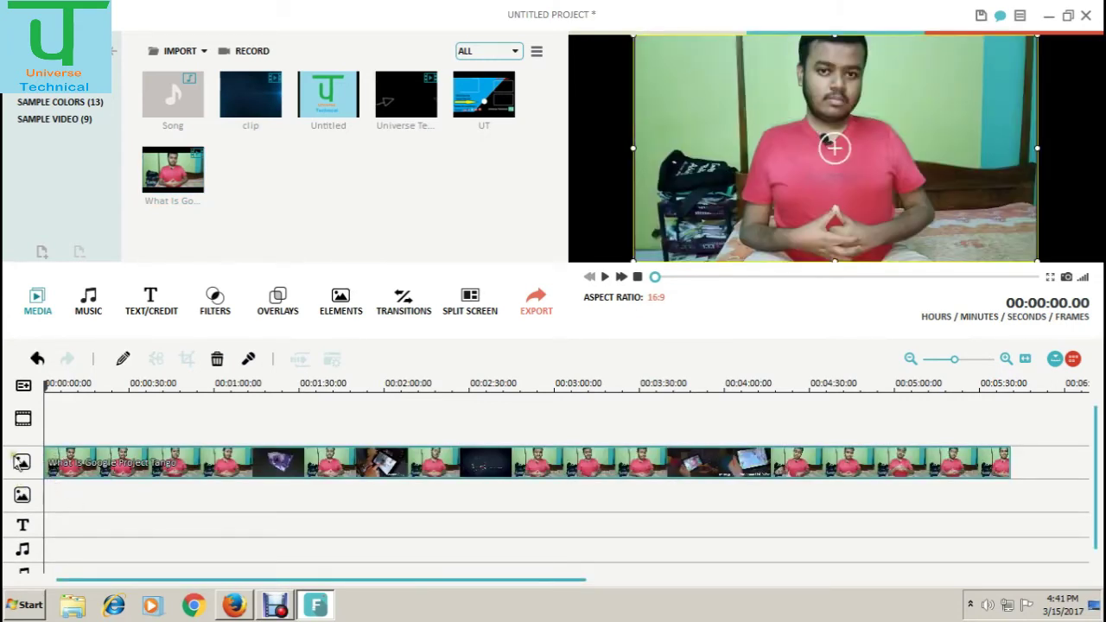
Step: Examine the motion and audio editing options of the timeline clip and close them without changes
right_click(123, 466)
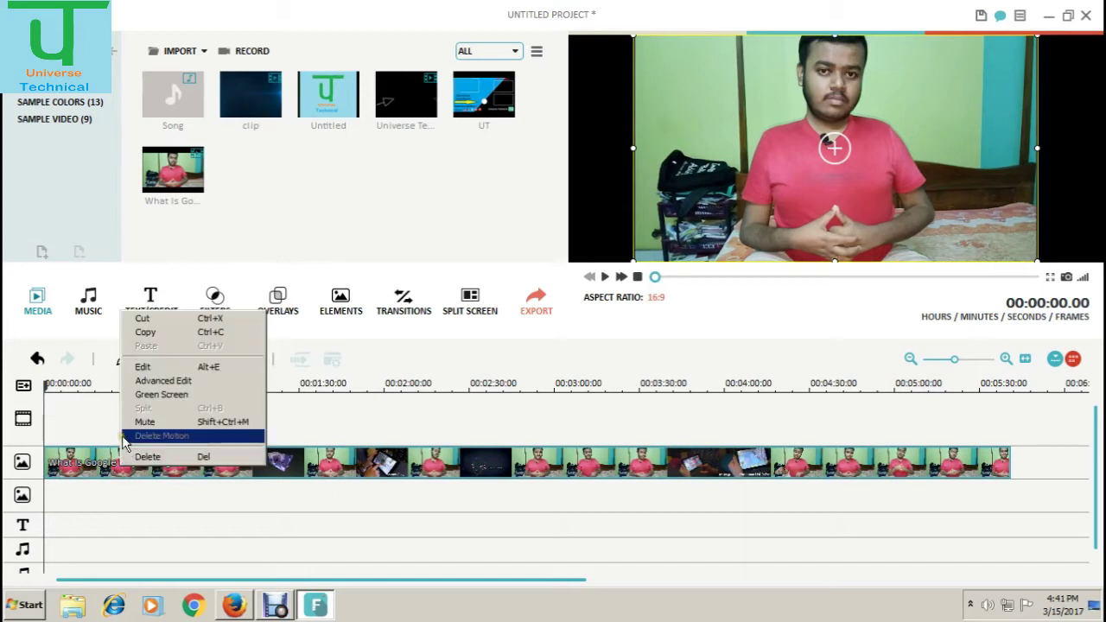
left_click(160, 366)
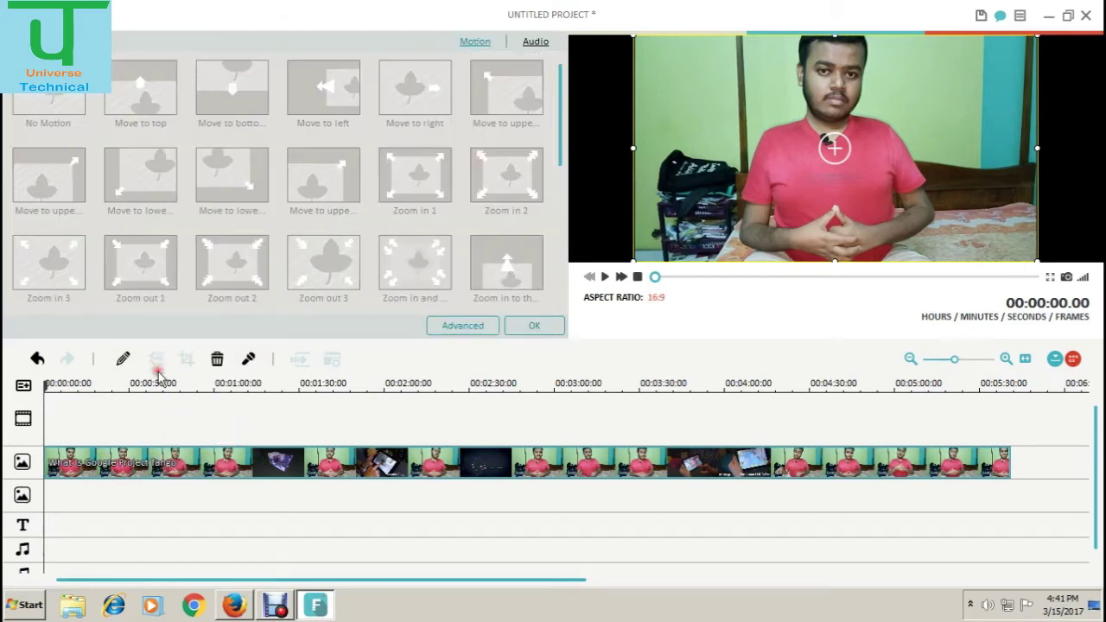
left_click(536, 45)
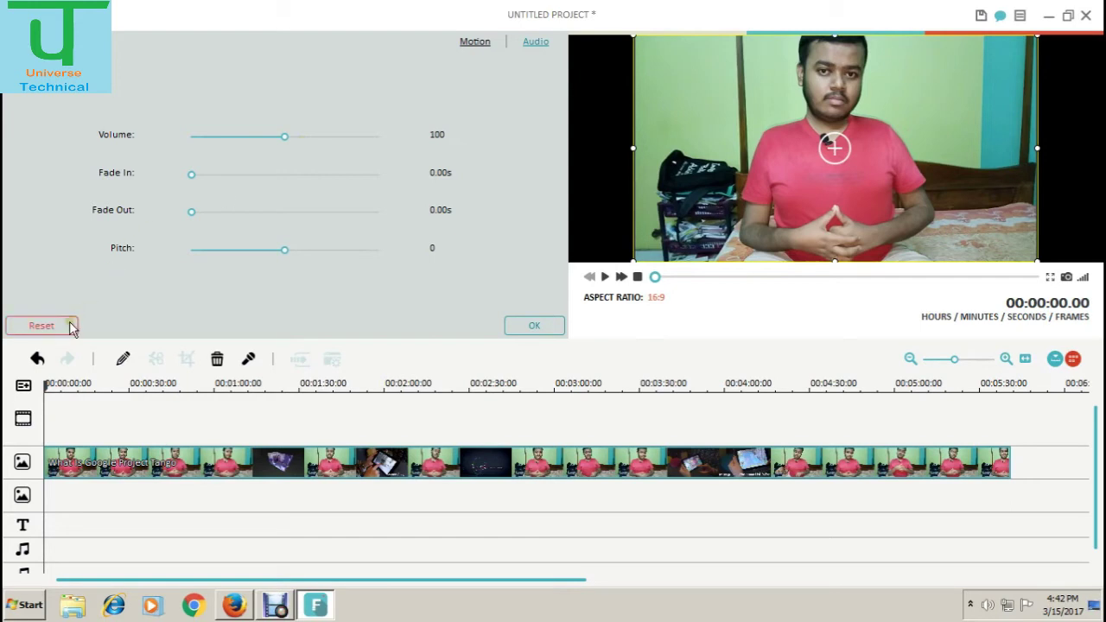
left_click(522, 326)
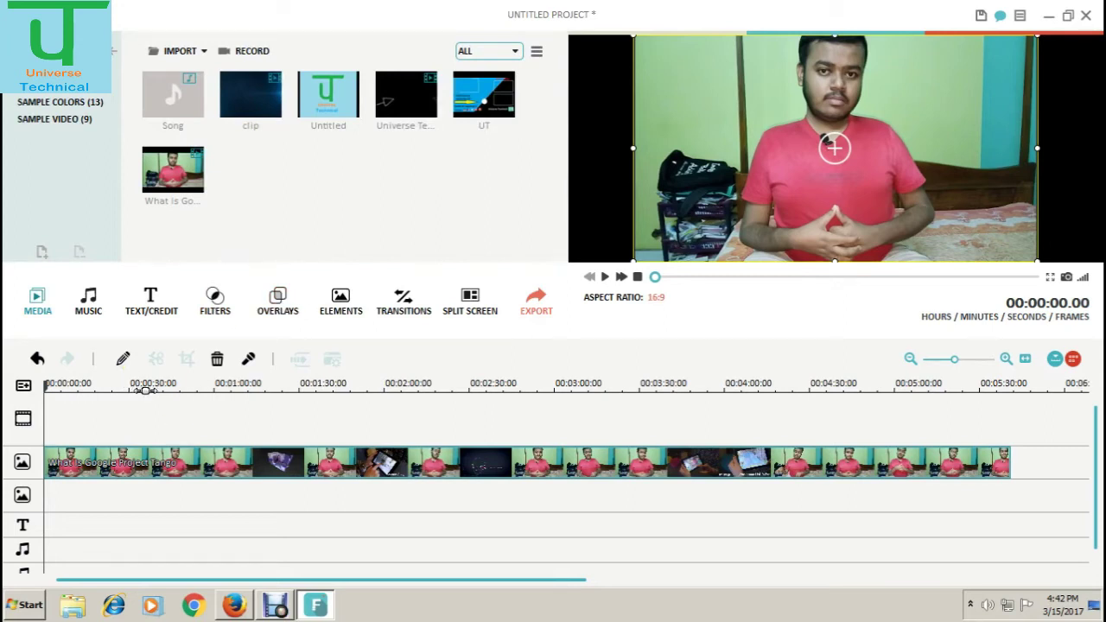
Step: Split the clip at 00:00:04.24 and move its longer second part to start at 00:00:34.24
key("space")
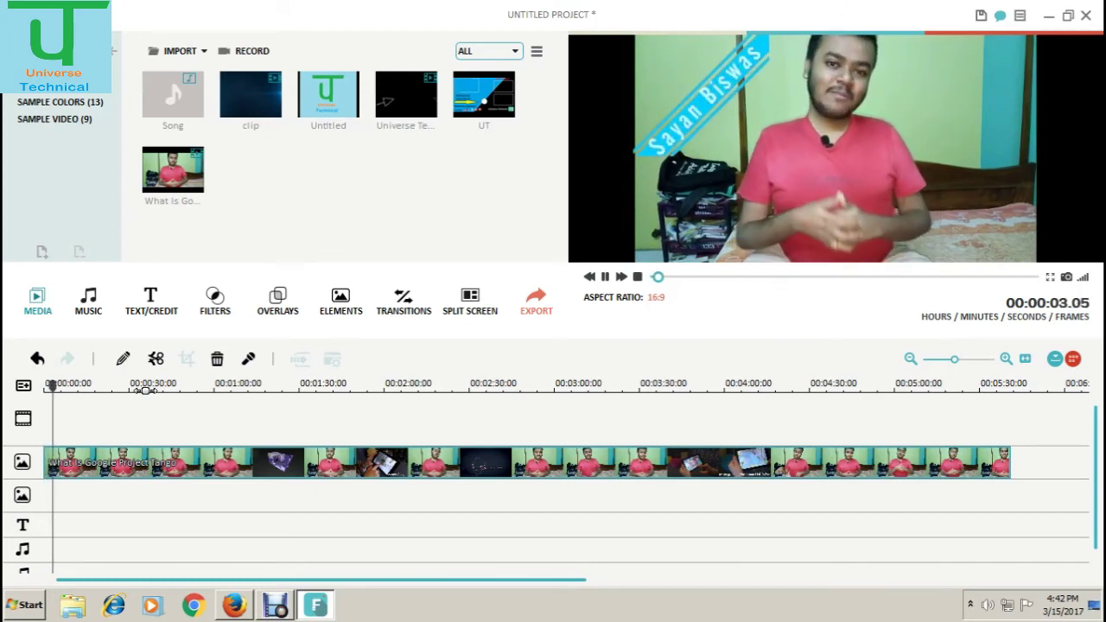
left_click(834, 148)
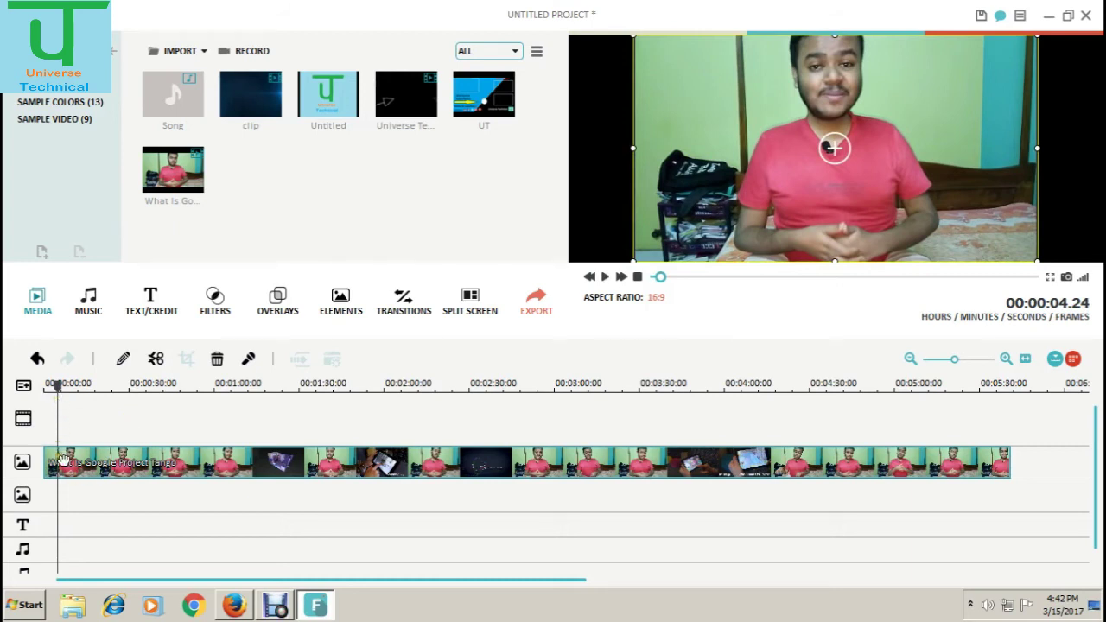
left_click(156, 363)
left_click_drag(138, 464, 219, 462)
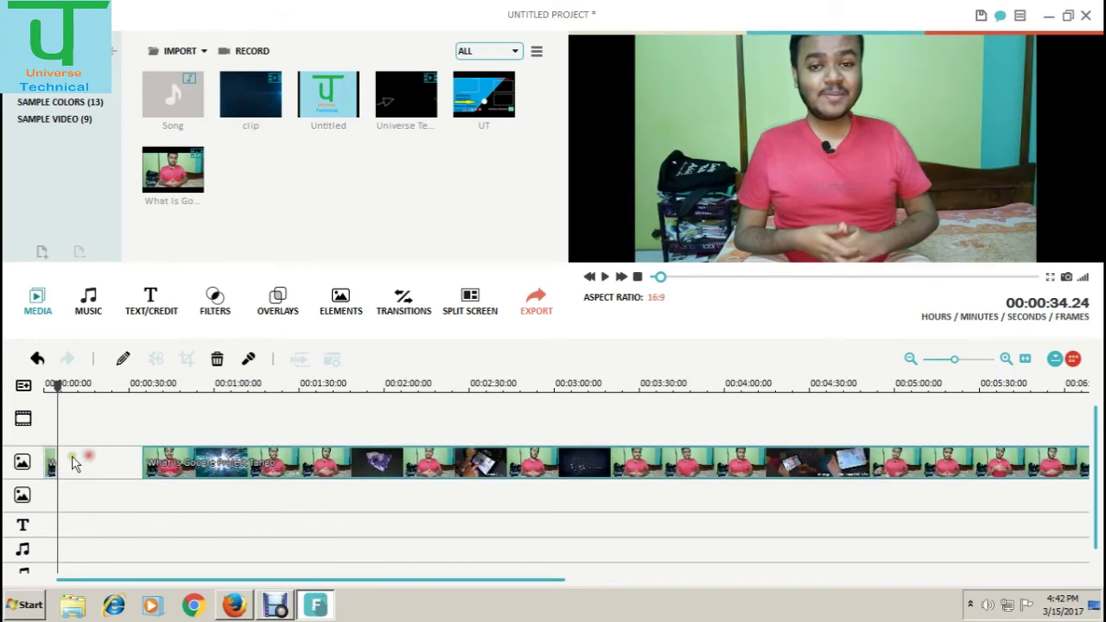
Step: Shift the short opening part toward the longer one and insert the Universe Technical intro clip directly after it
left_click_drag(50, 464, 154, 452)
left_click_drag(401, 104, 92, 388)
left_click(119, 385)
Step: Play back the inserted intro section and undo the last move of the longer clip part
key("space")
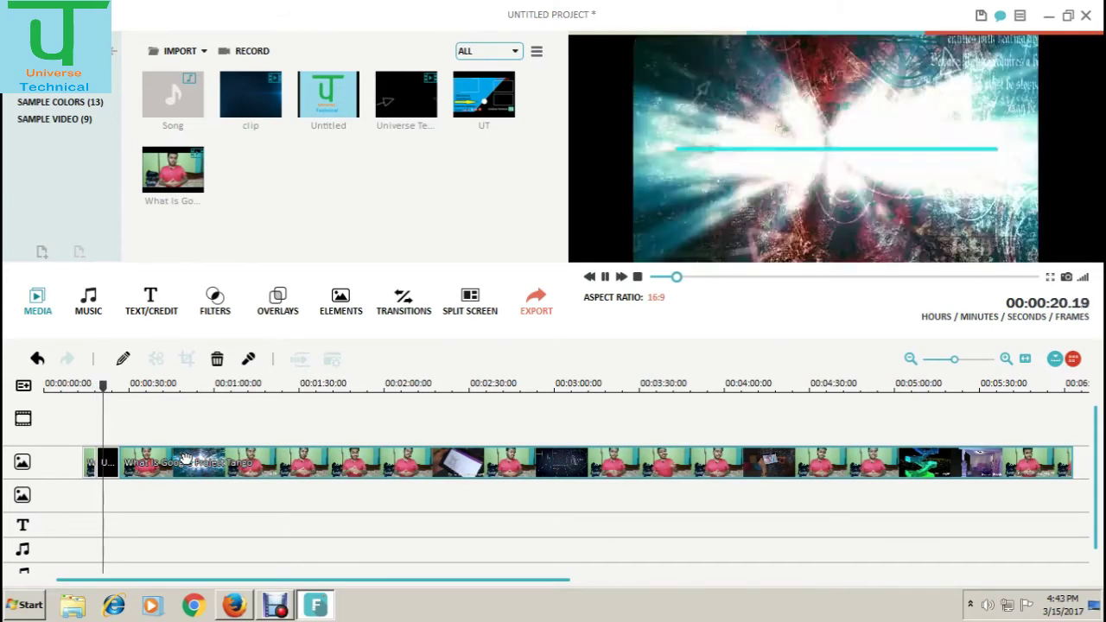
key("space")
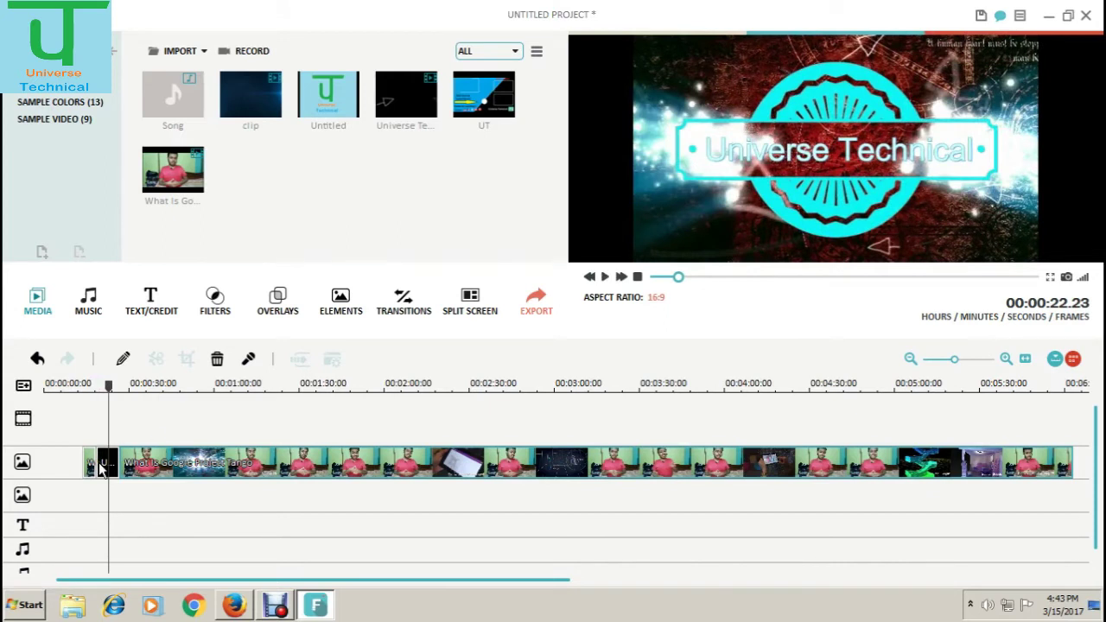
key("ctrl+z")
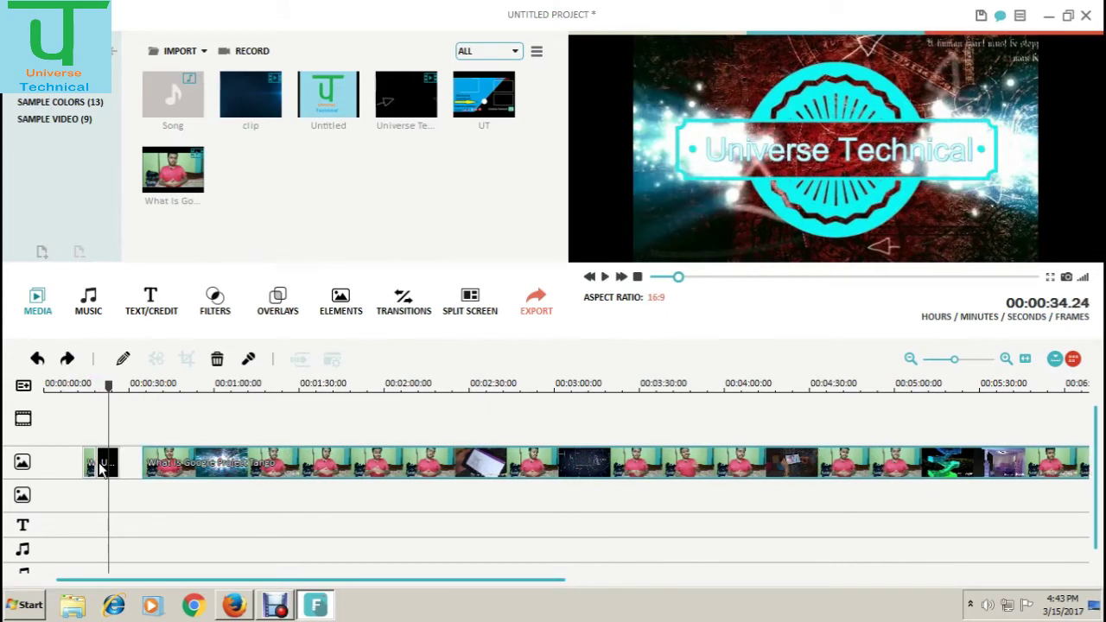
Step: Undo the intro insertion, the clip moves and the split at 00:00:04.24 to restore the single whole clip
left_click(99, 467)
key("ctrl+z")
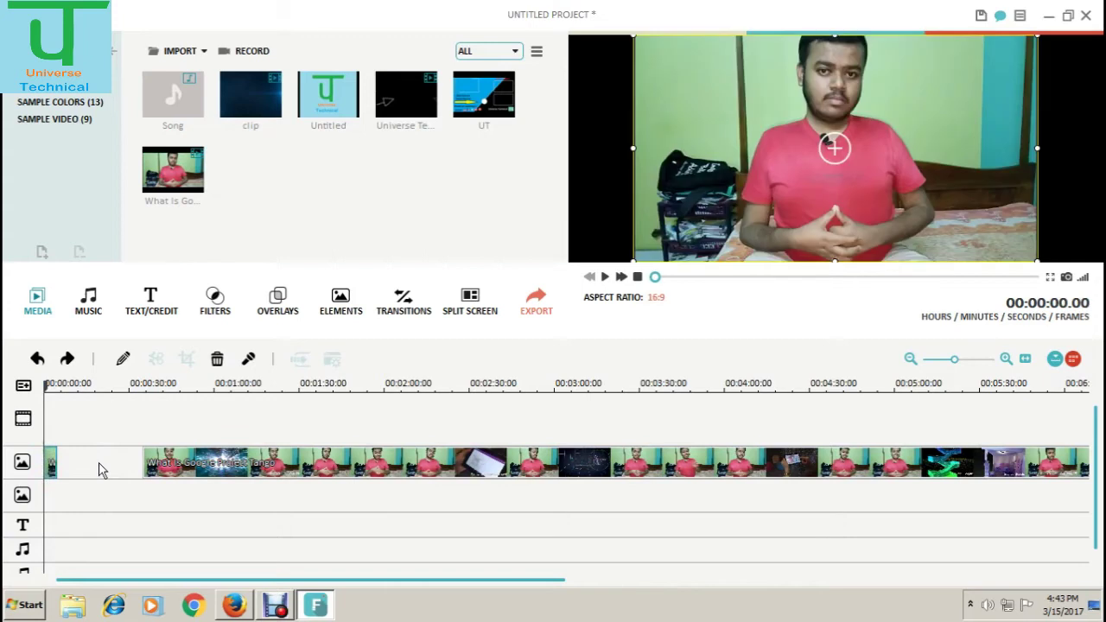
key("ctrl+z")
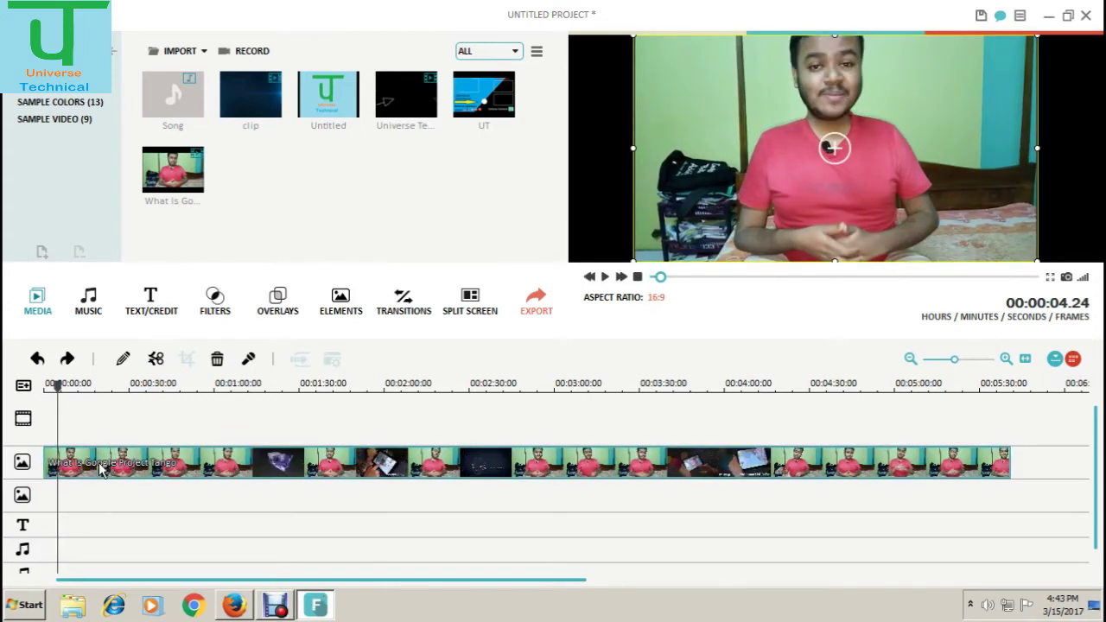
left_click(156, 365)
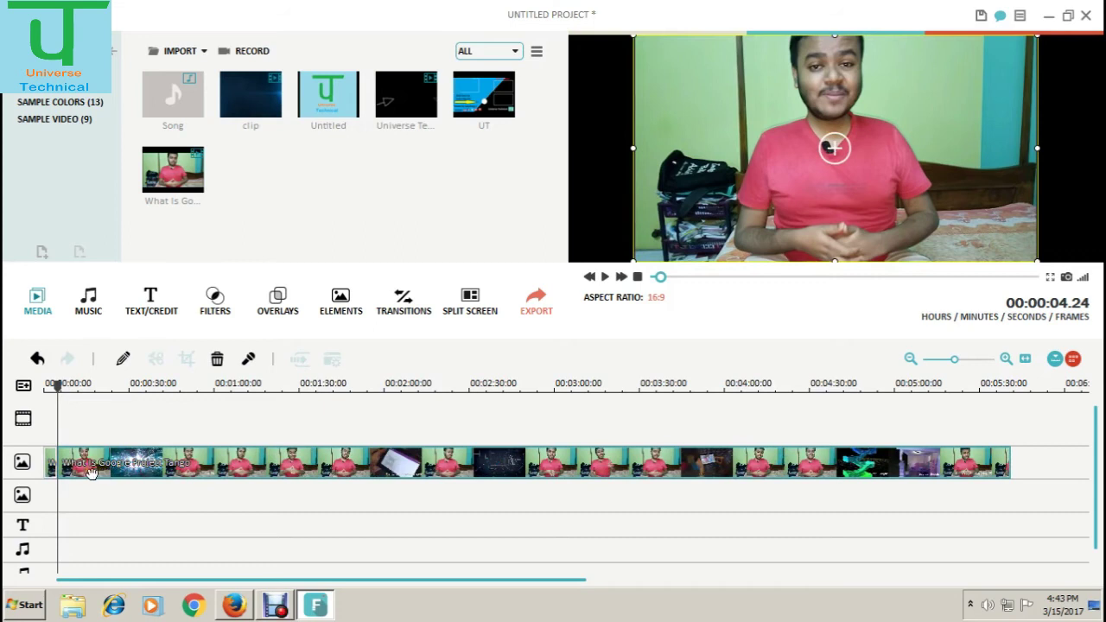
key("ctrl+z")
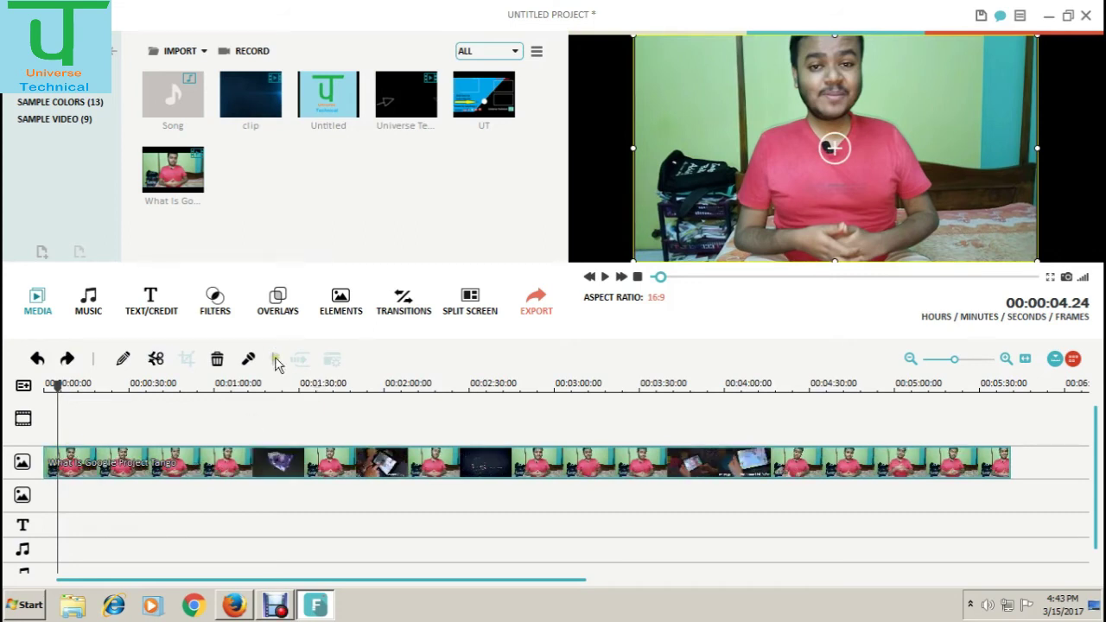
Step: Add the Simple deci... song from the music library to the music track at about 00:00:22 and play that section
left_click(88, 302)
left_click(184, 221)
left_click_drag(184, 220, 98, 511)
key("space")
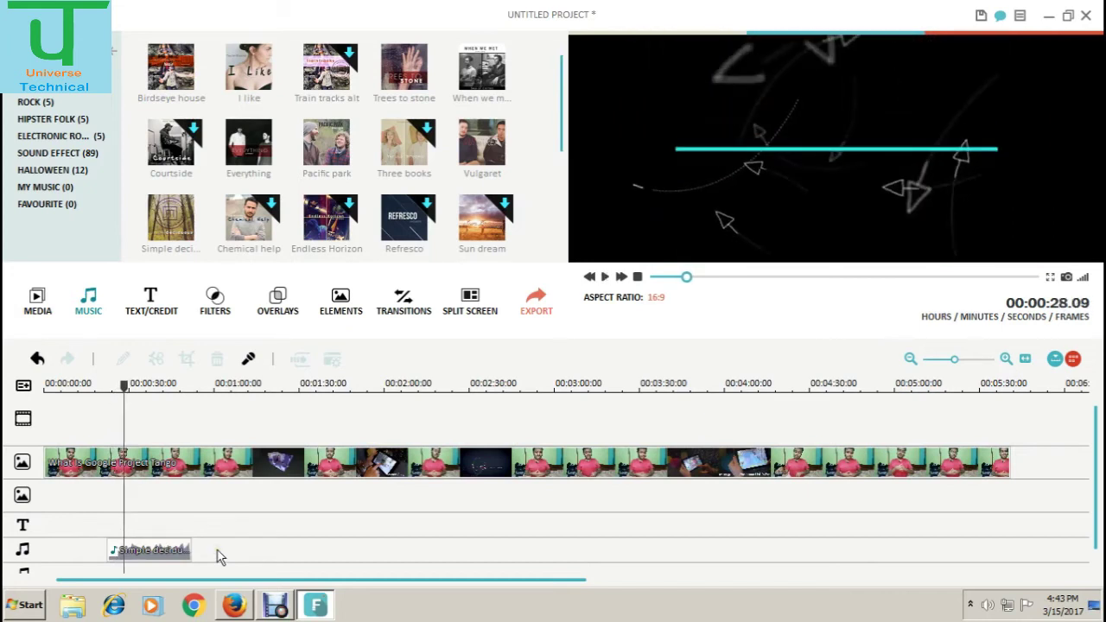
left_click(217, 554)
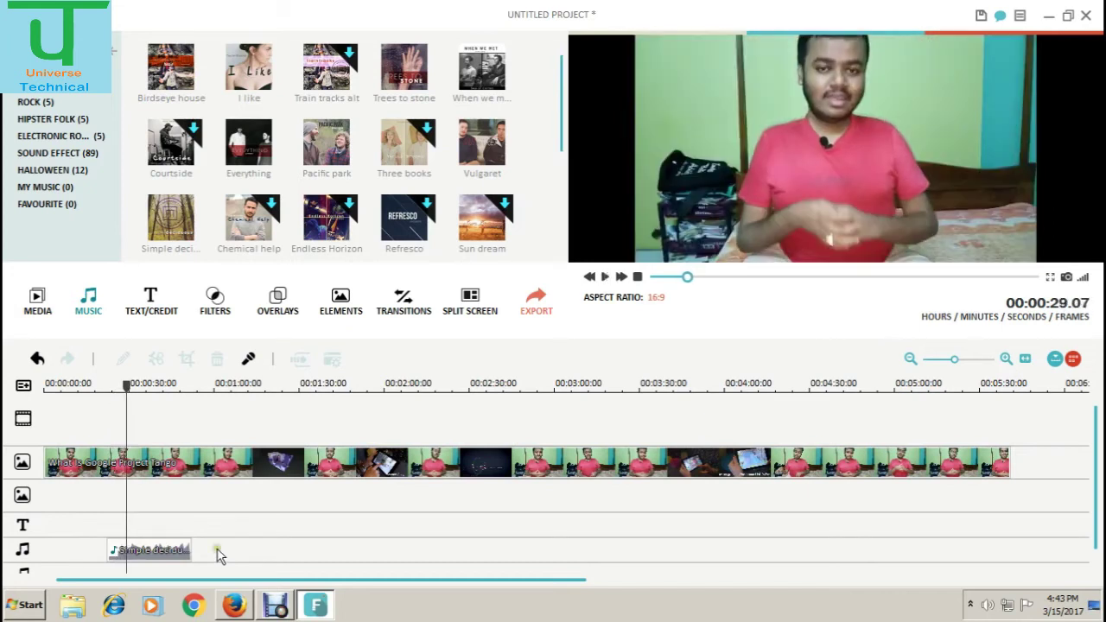
Step: Examine the music clip's speed, volume, fade and pitch settings without changes, and delete the clip from the timeline
double_click(153, 542)
right_click(153, 542)
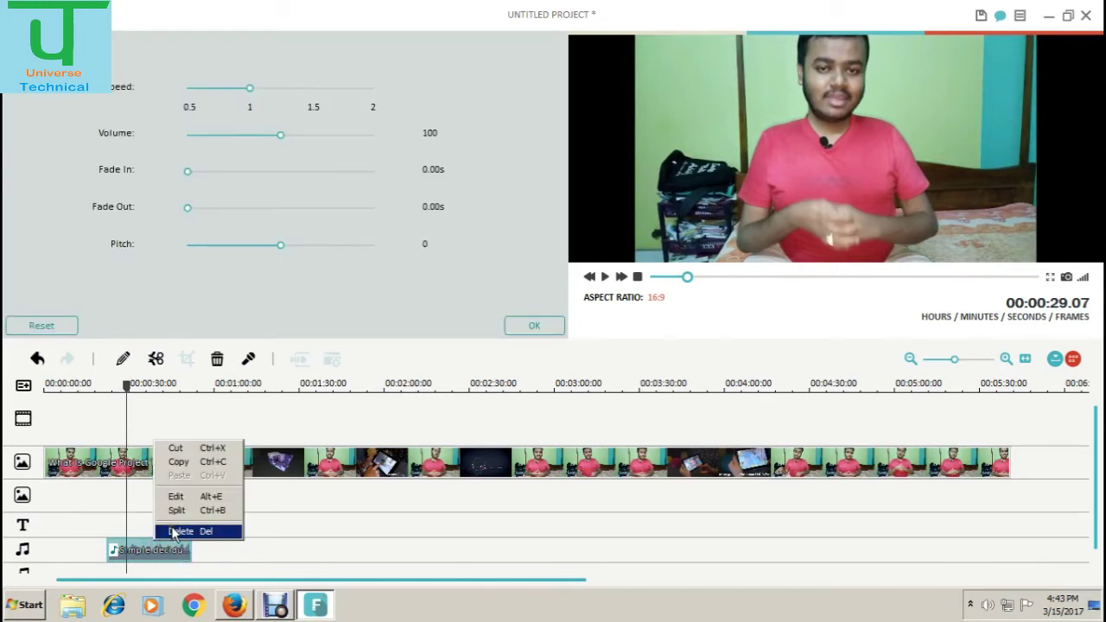
key("Escape")
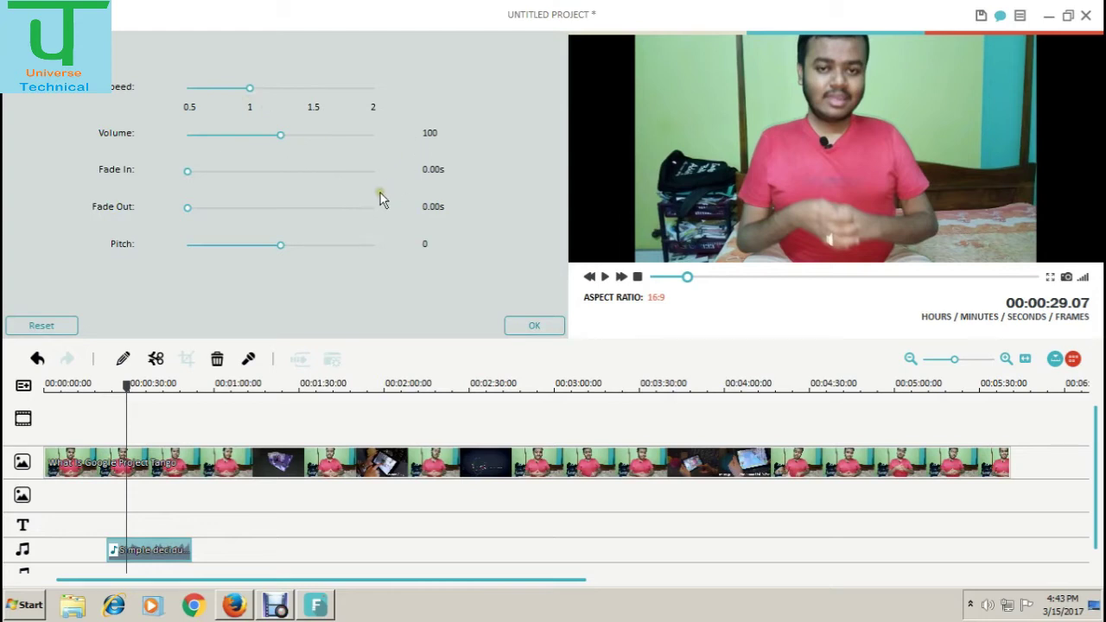
left_click(533, 325)
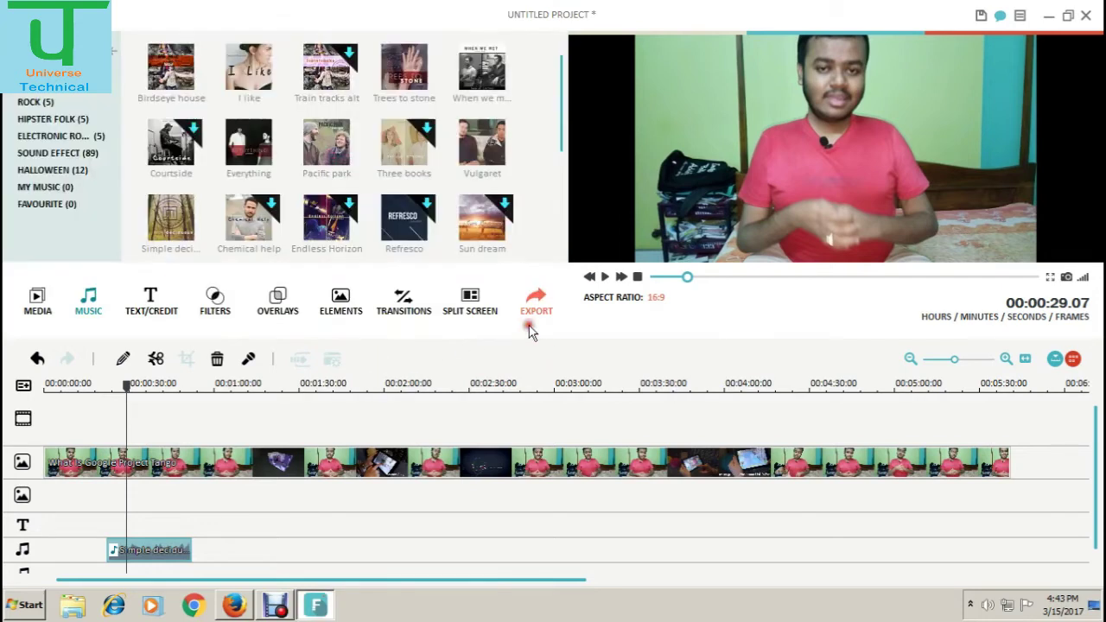
right_click(168, 561)
left_click(197, 553)
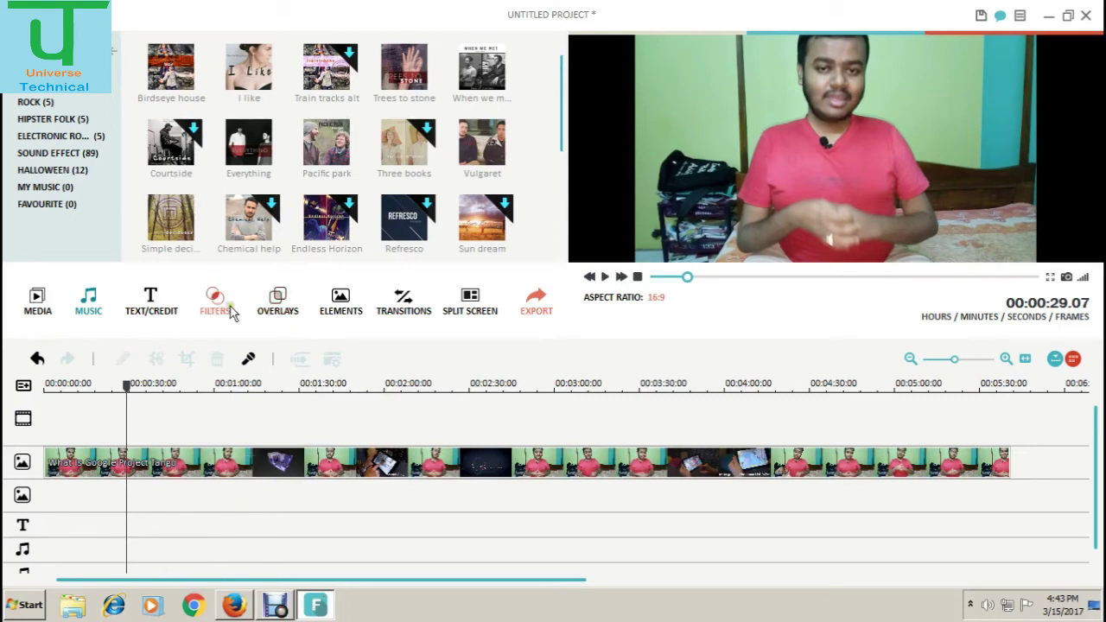
Step: Add the Left Roll title to the text track at about 00:01:08 and play it over the video
left_click(152, 297)
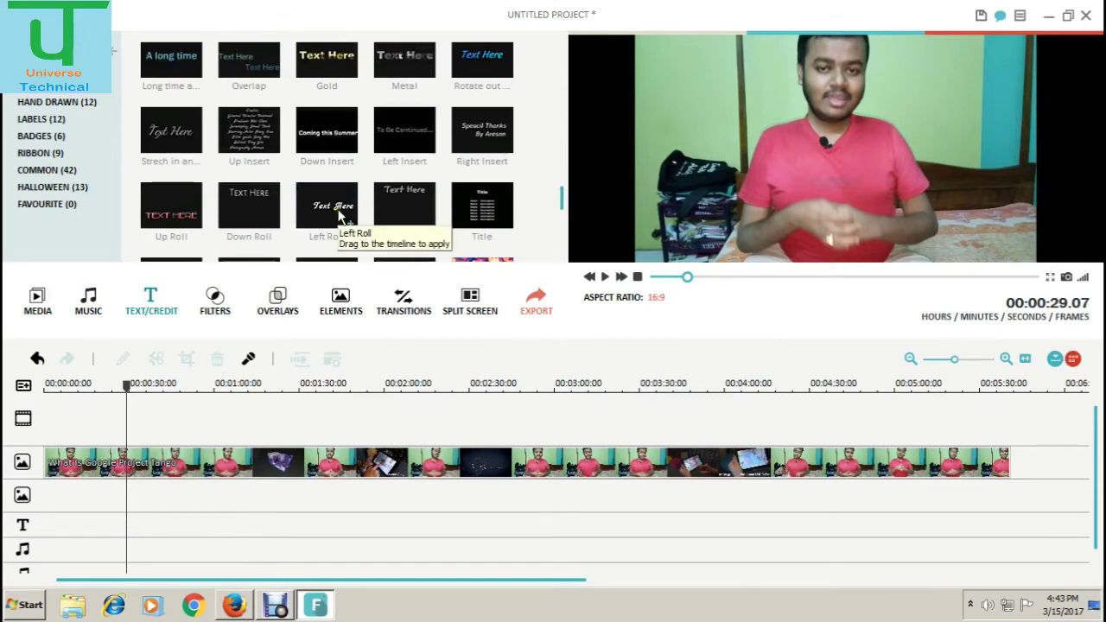
left_click_drag(328, 207, 246, 522)
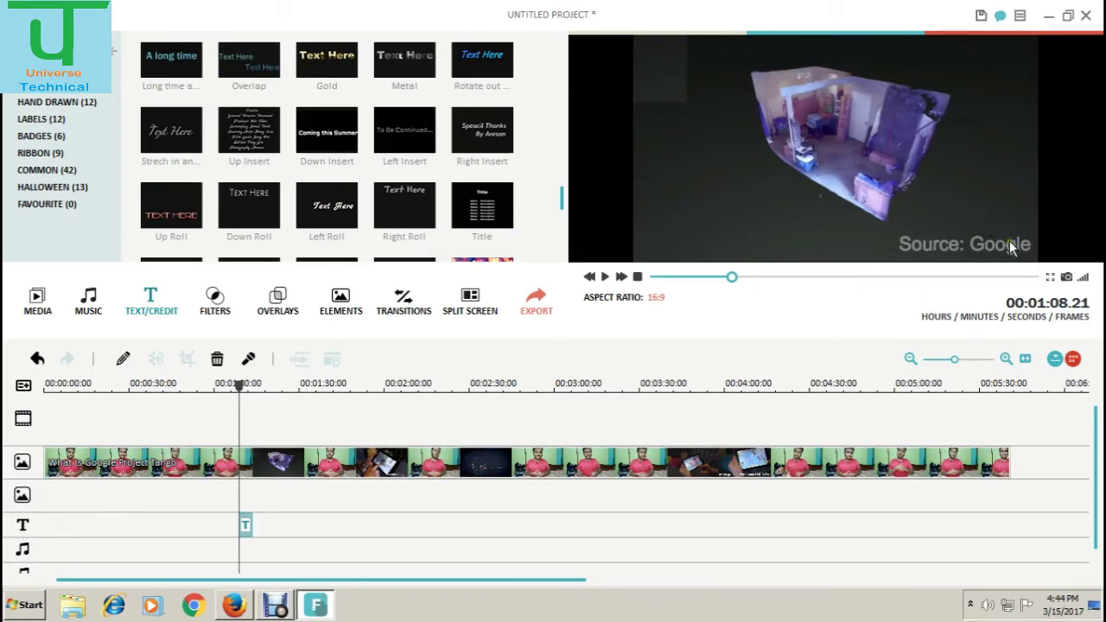
key("space")
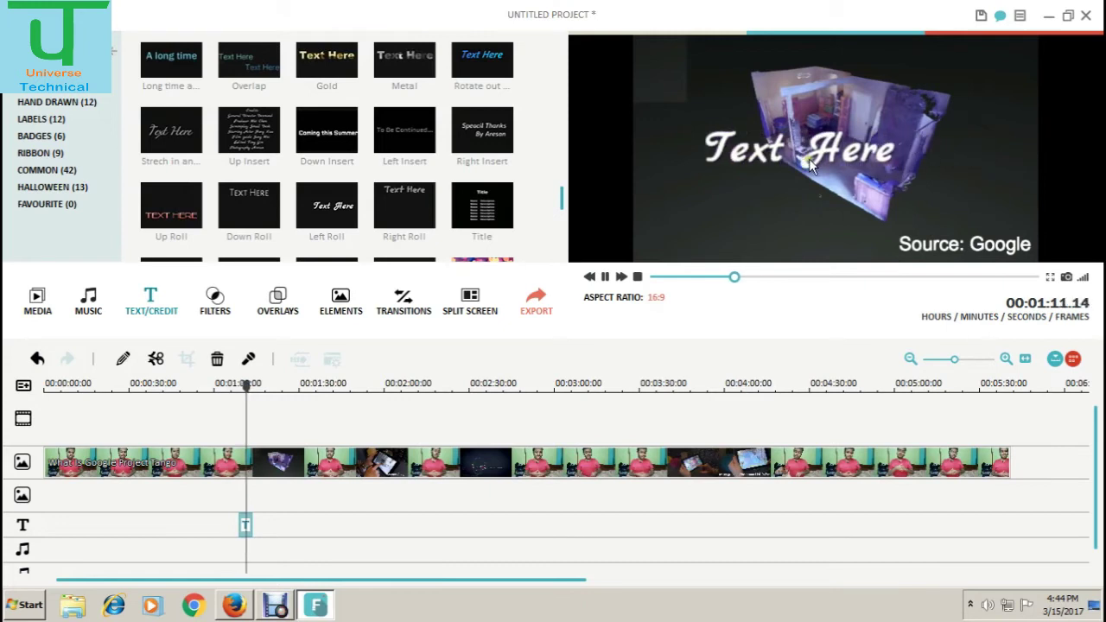
key("space")
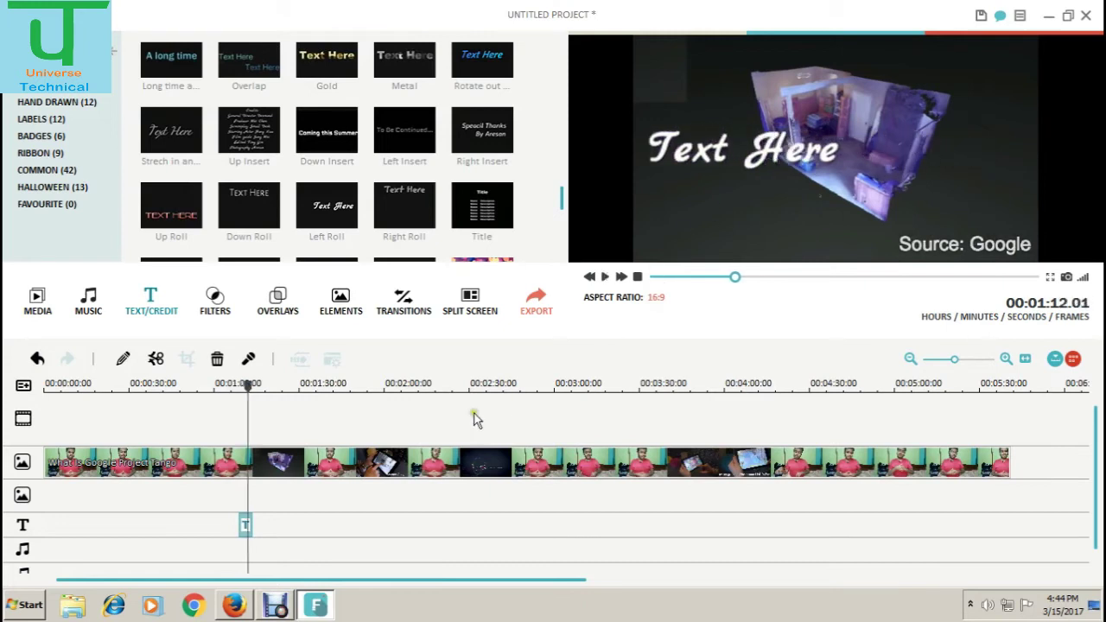
Step: Set the Left Roll title's font to Microsoft New Tai Lue and its size to 48
double_click(246, 522)
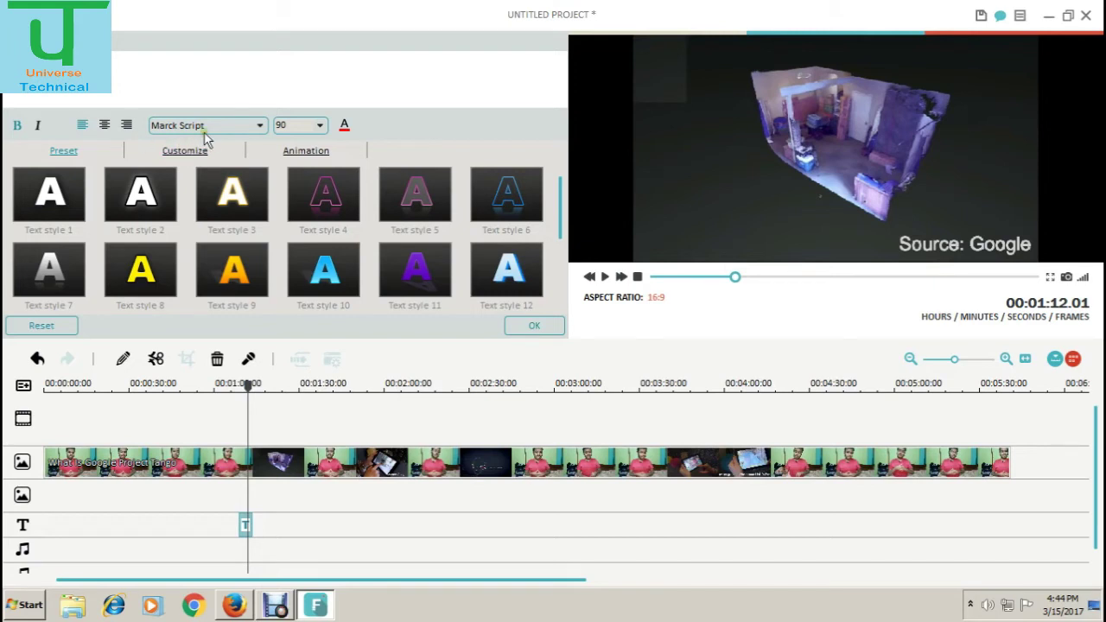
left_click(245, 126)
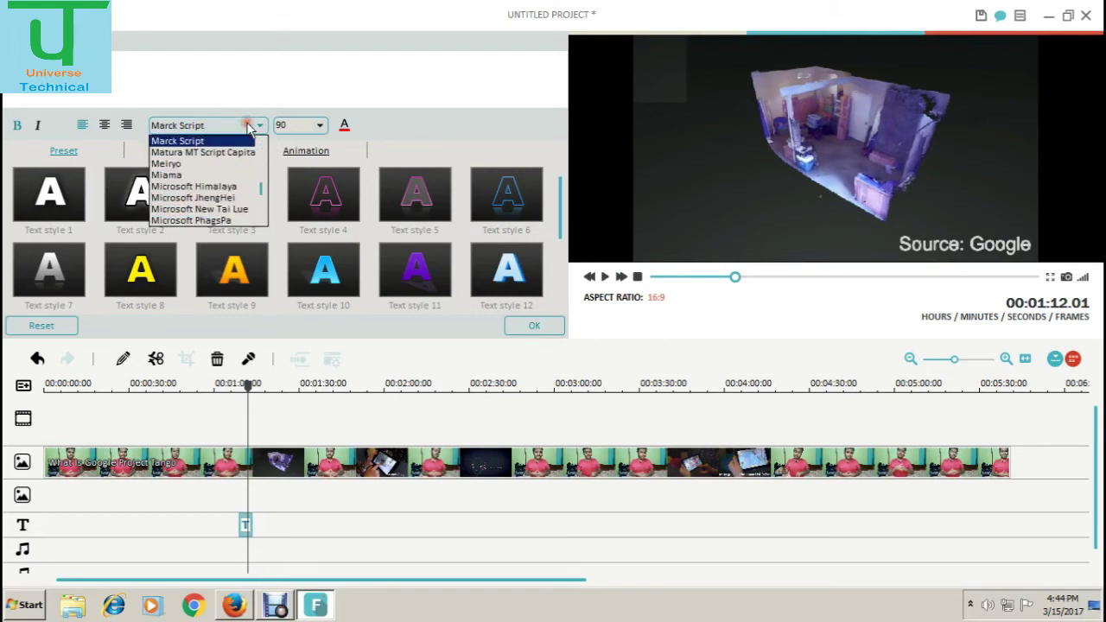
left_click(246, 210)
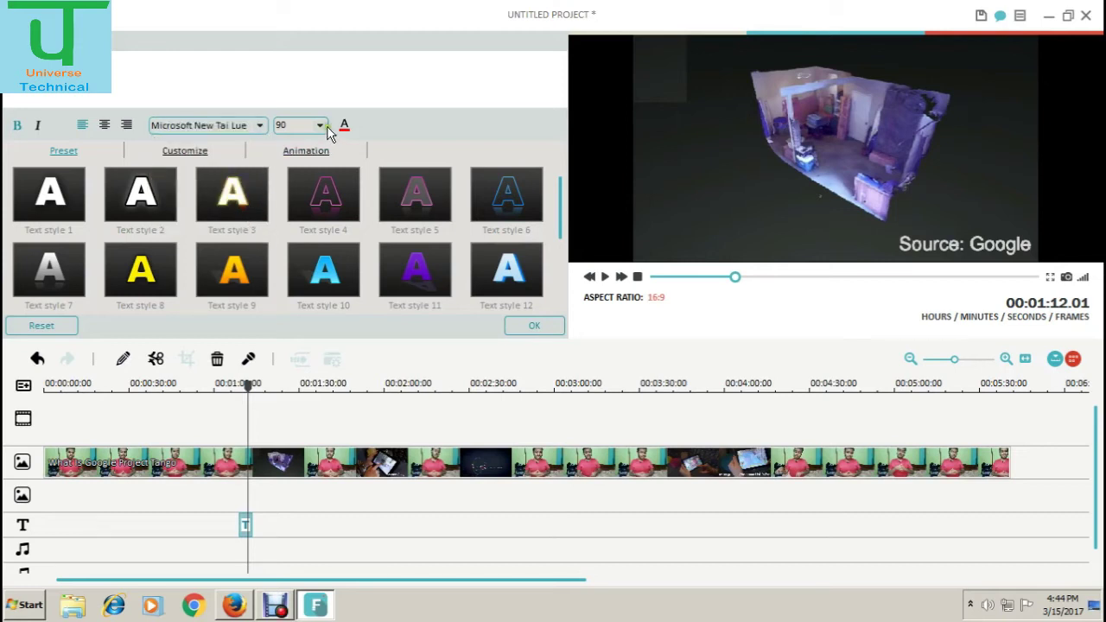
left_click(324, 126)
scroll(312, 190, "up", 3)
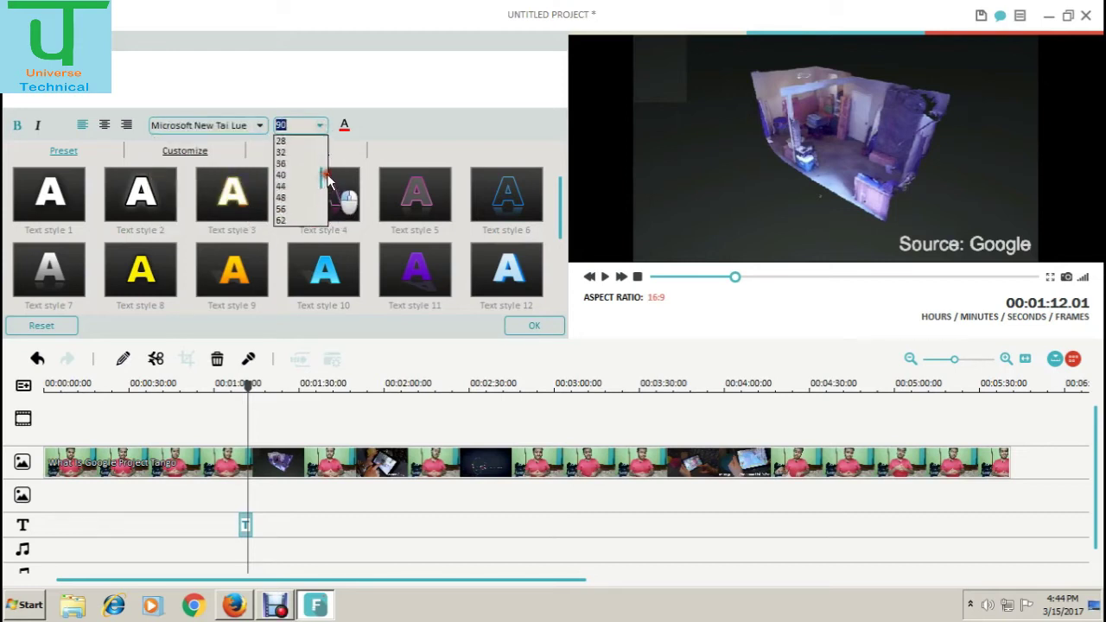
left_click(278, 198)
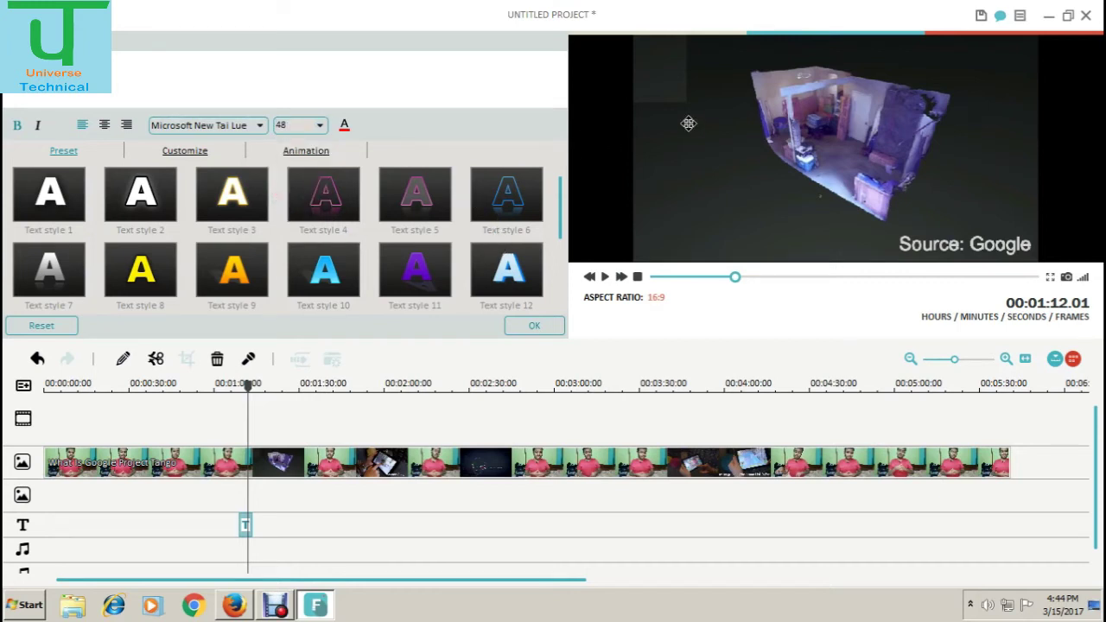
Step: Fill the title with random letters ending in EGSTFGGE, styled with Text style 7 and placed low in the video frame
left_click(208, 56)
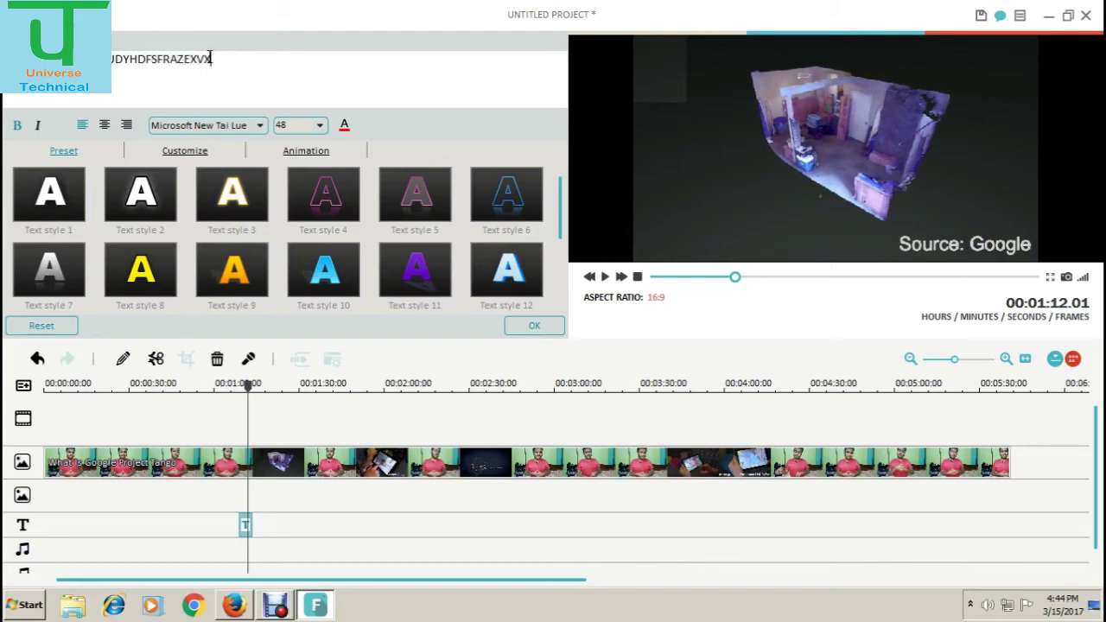
type("EGSTFGGE")
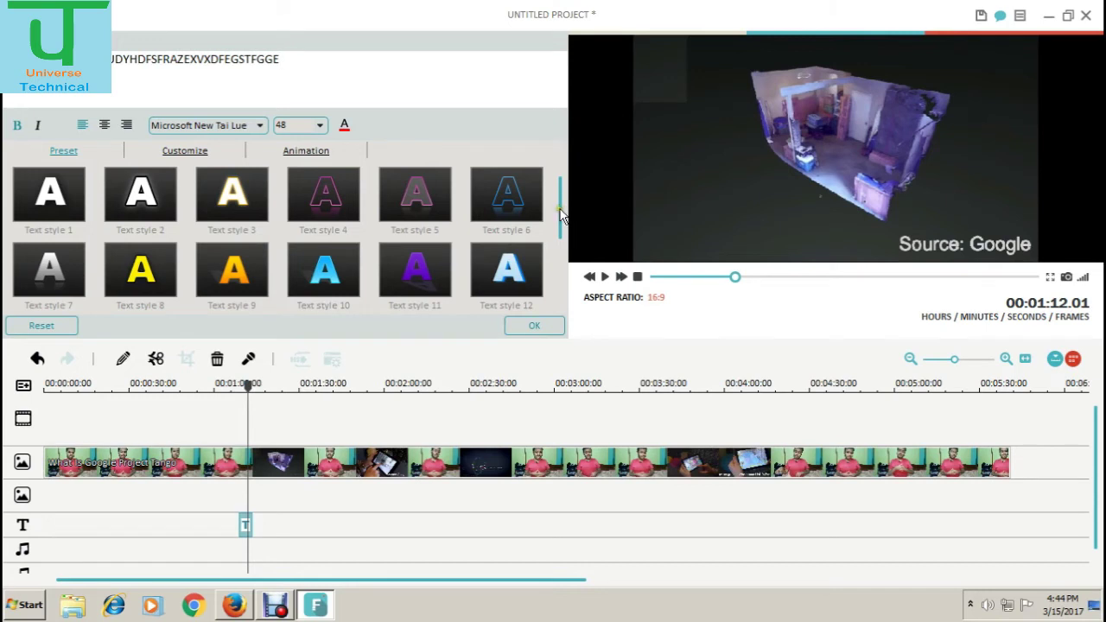
scroll(560, 214, "down", 2)
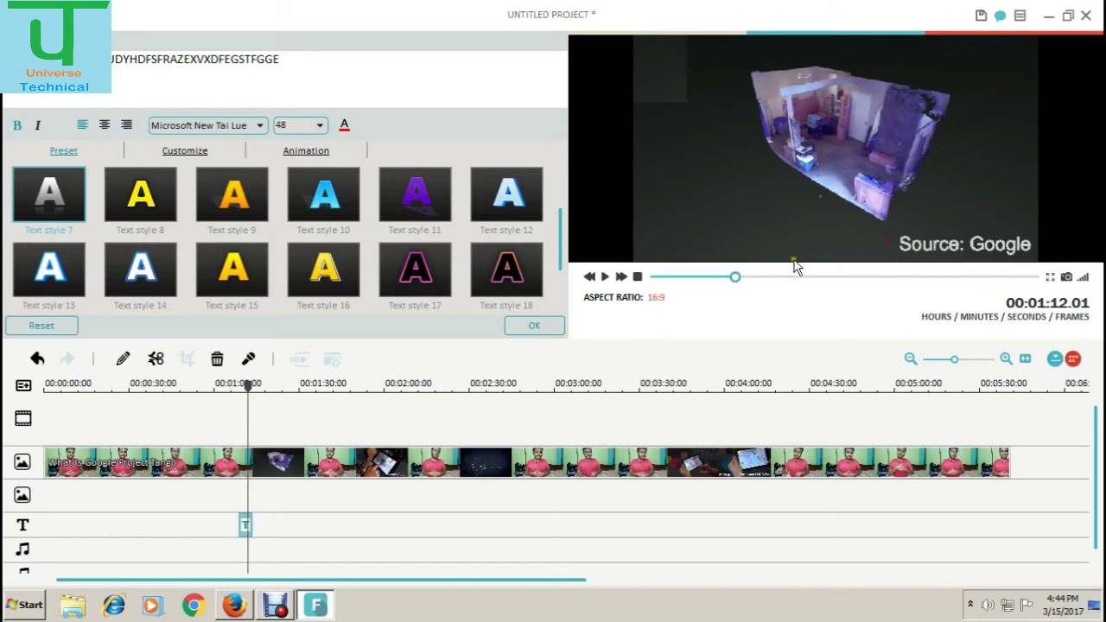
left_click(546, 327)
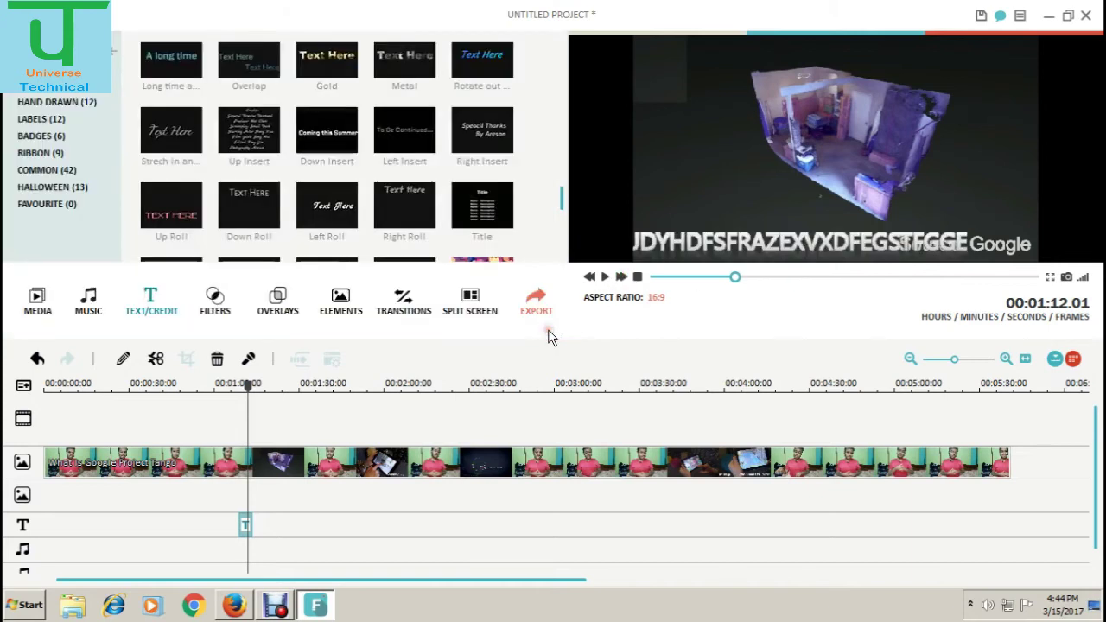
Step: Play back the edited rolling title from its start, around 00:01:08, until it leaves the frame
left_click_drag(248, 395, 236, 398)
key("space")
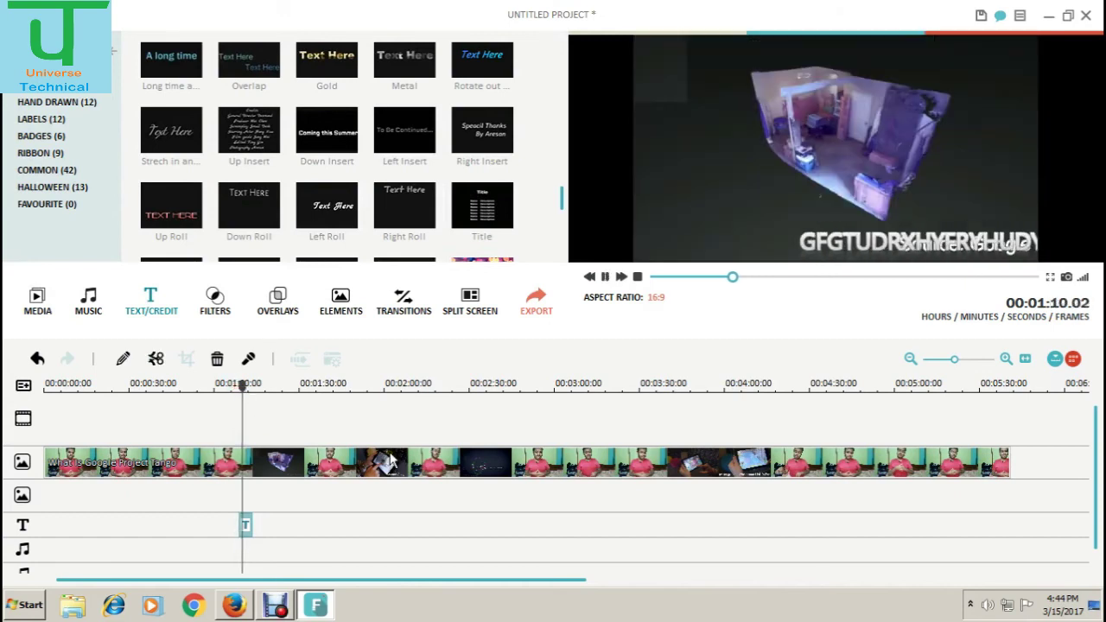
key("space")
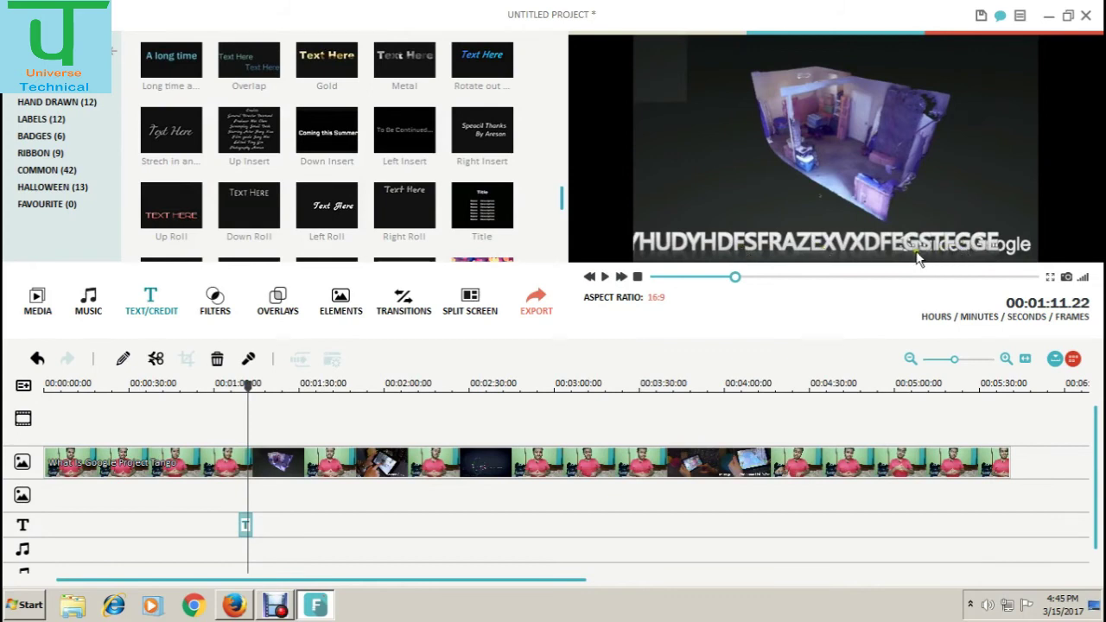
key("space")
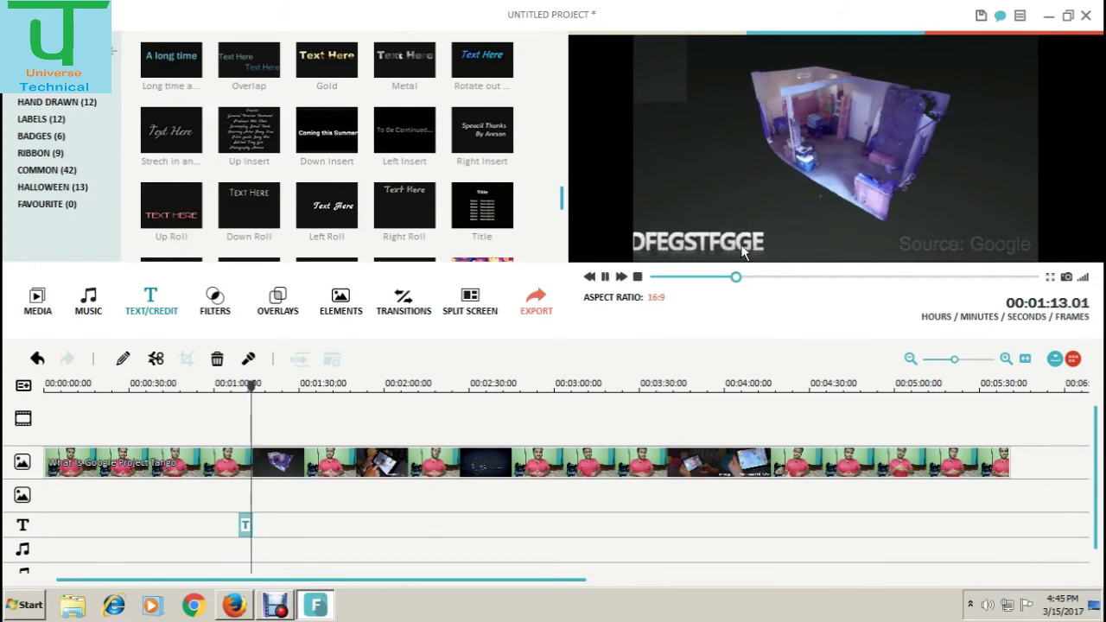
key("space")
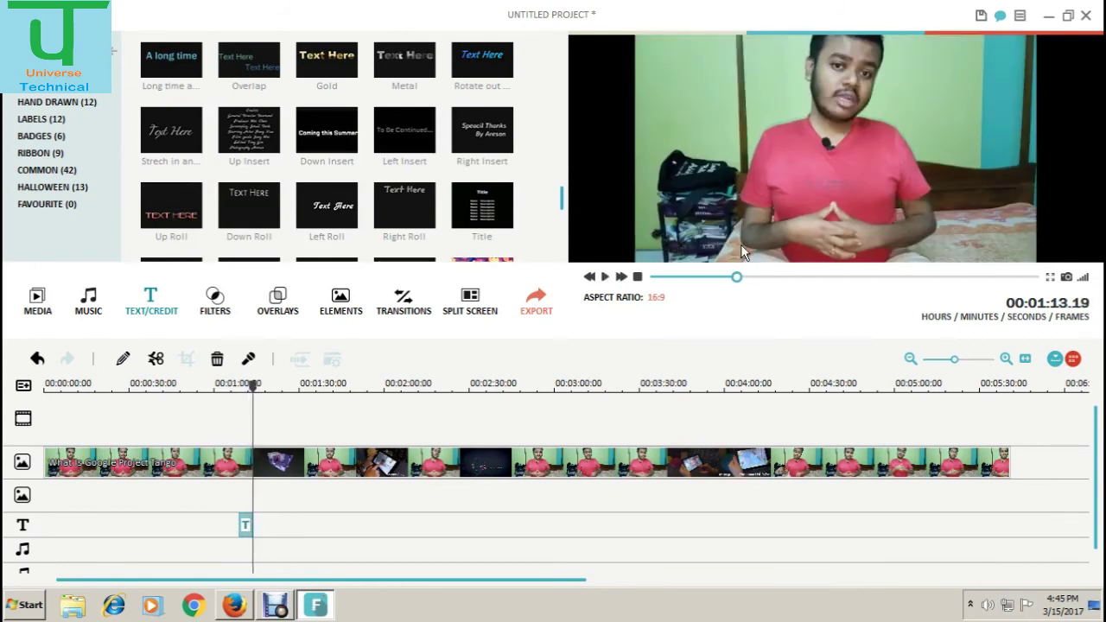
Step: Delete the rolling title from the text track and close its text settings
double_click(245, 522)
right_click(246, 518)
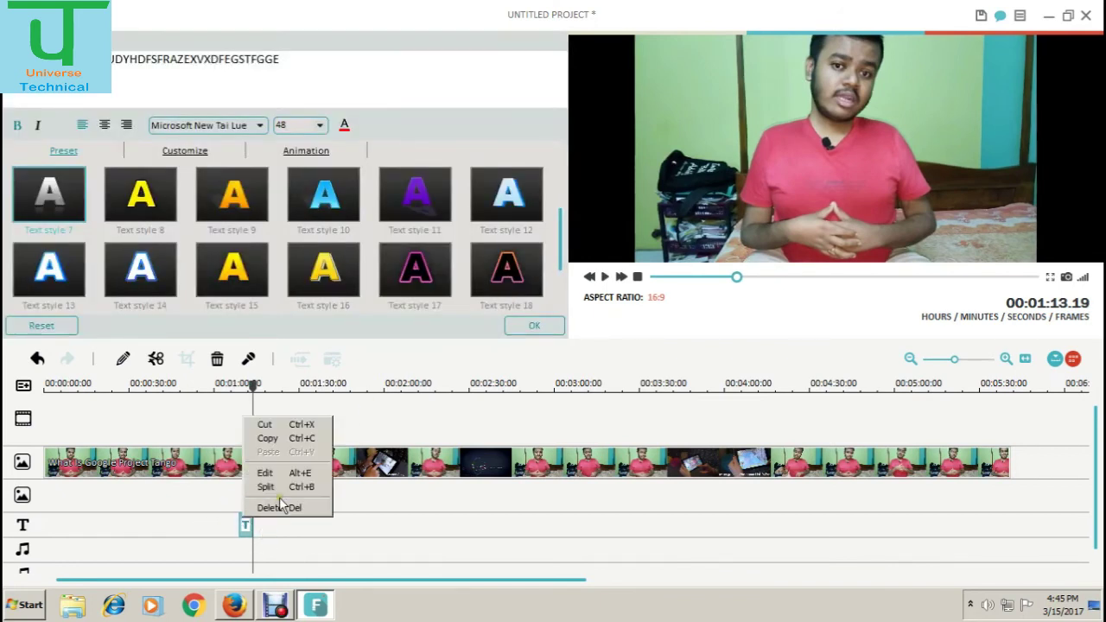
left_click(279, 507)
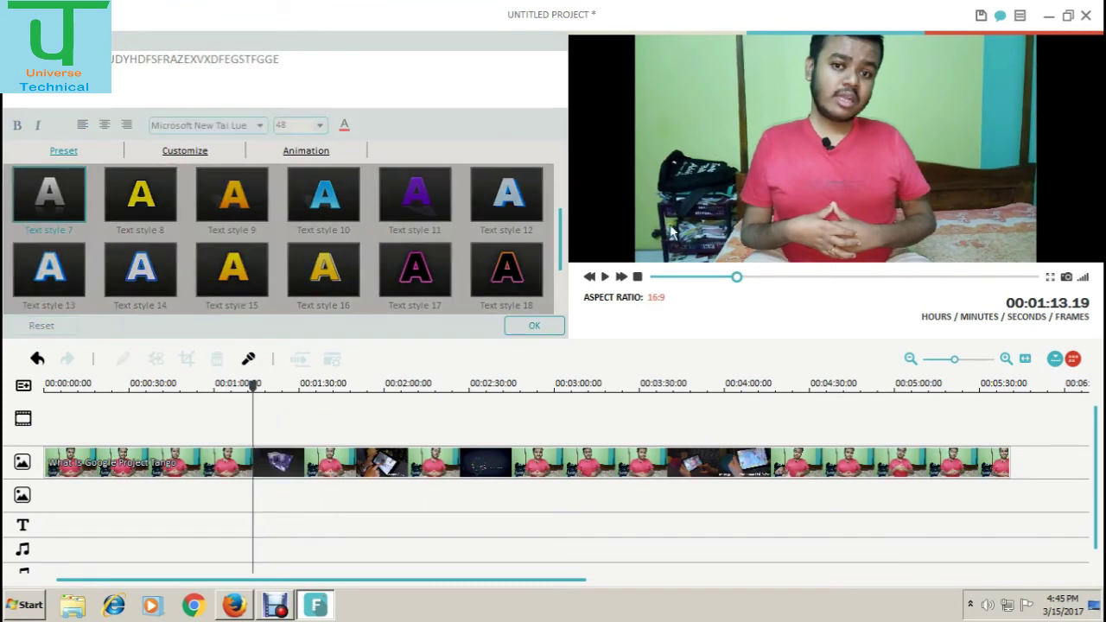
left_click(538, 326)
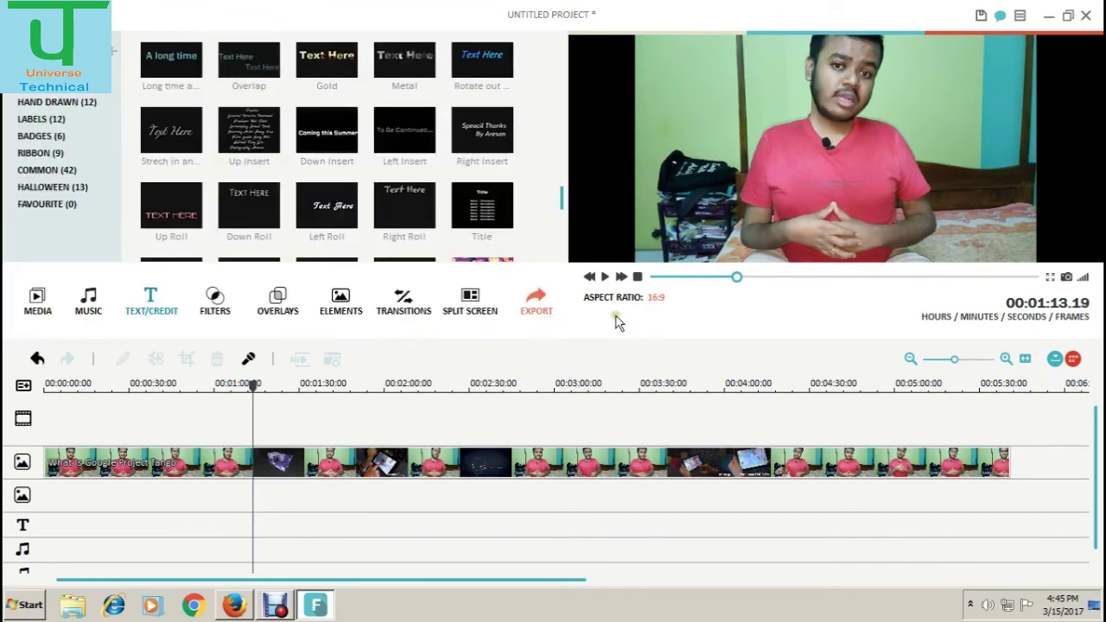
Step: Preview the Ornate and Emblem Title presets from the text and credit library
left_click_drag(563, 201, 565, 147)
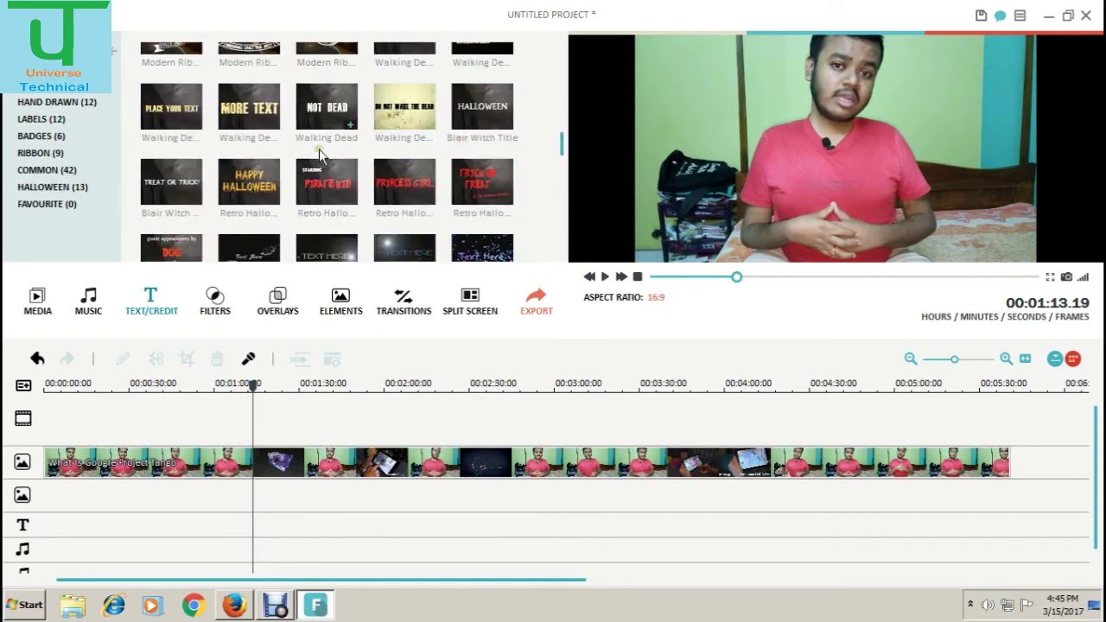
left_click(248, 247)
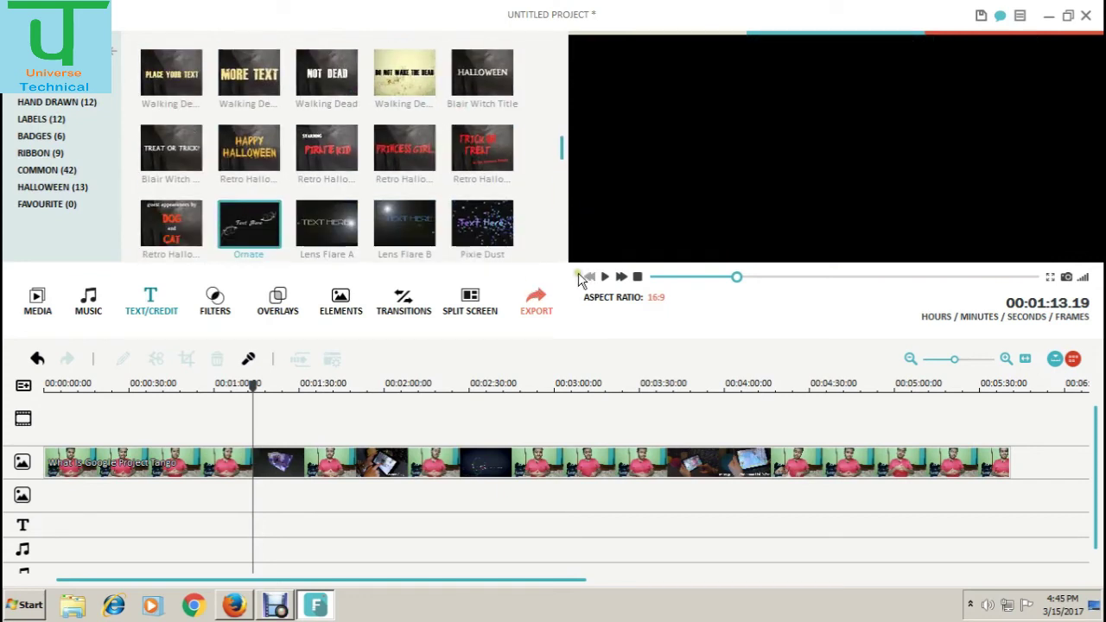
left_click(604, 278)
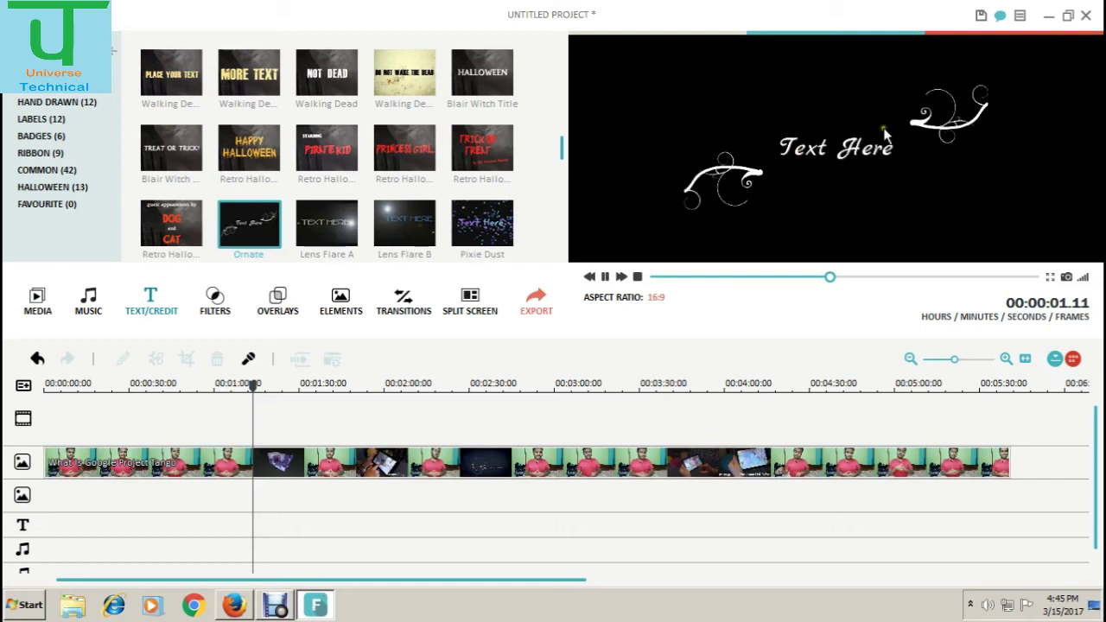
scroll(562, 147, "up", 3)
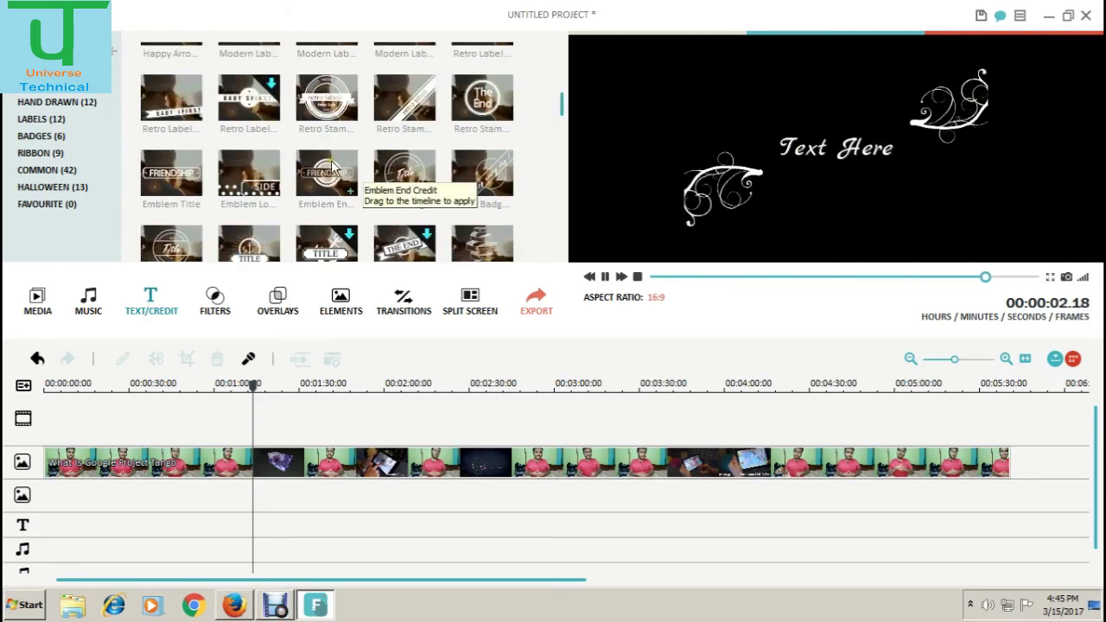
left_click(191, 178)
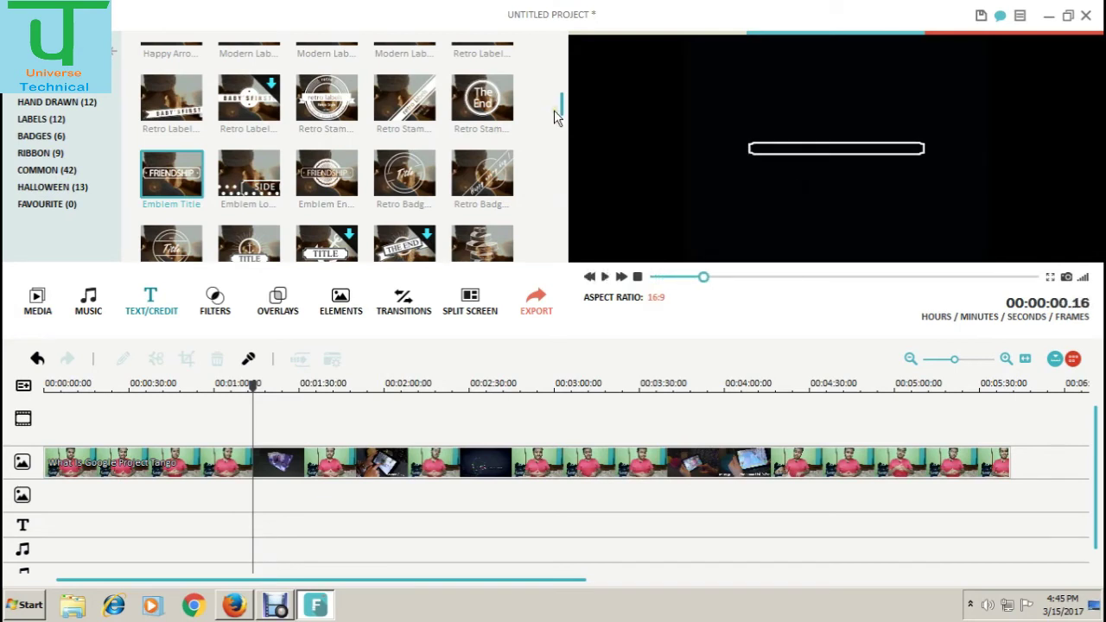
Step: Preview the Retro Stamp title preset reading The End
left_click(482, 98)
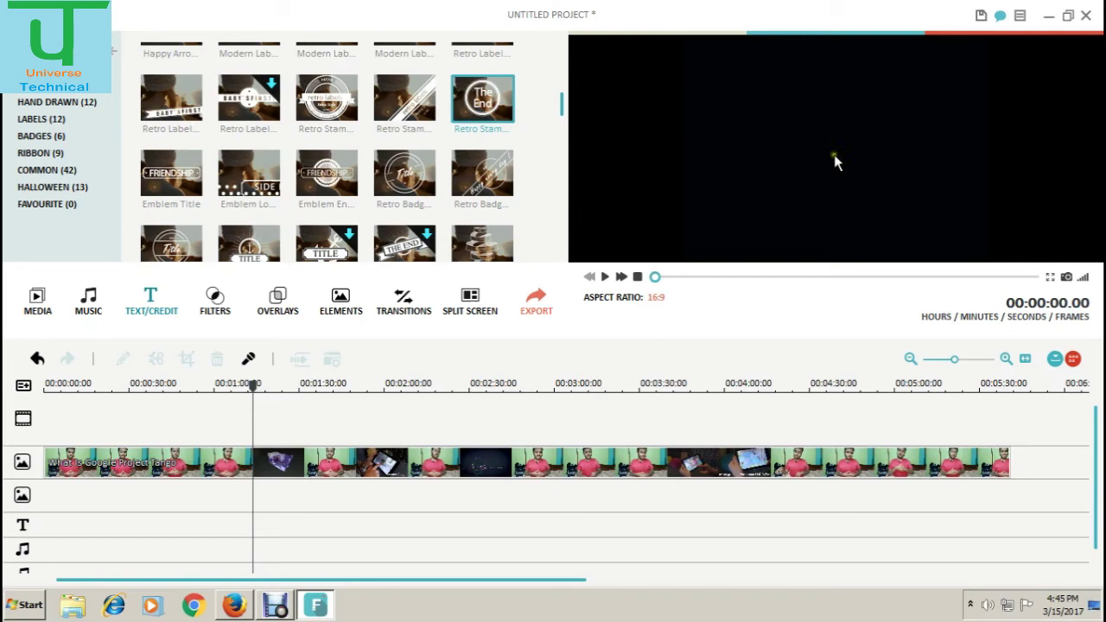
Step: Place the Bokeh 1 overlay on the overlay track at about 00:01:14 and play back its effect on the clip
left_click(278, 302)
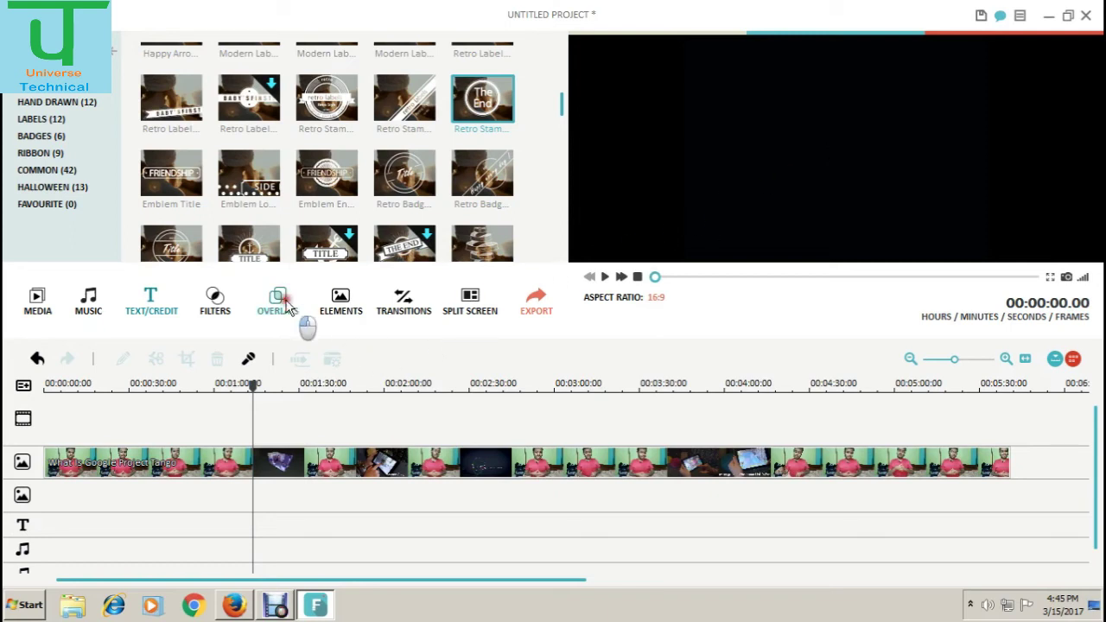
left_click_drag(192, 82, 259, 484)
key("space")
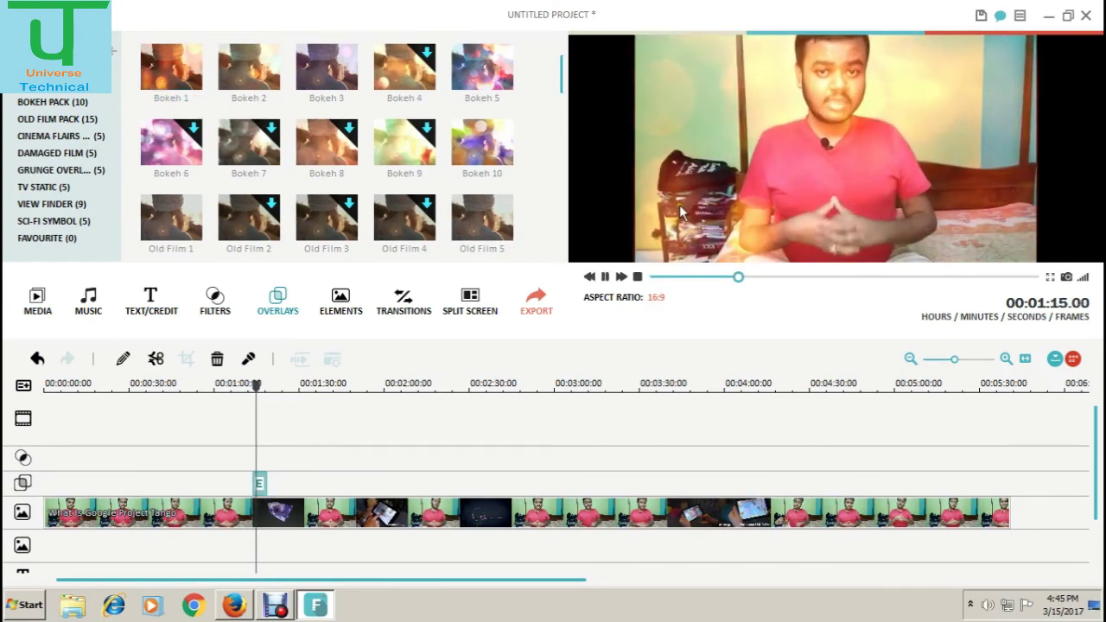
key("space")
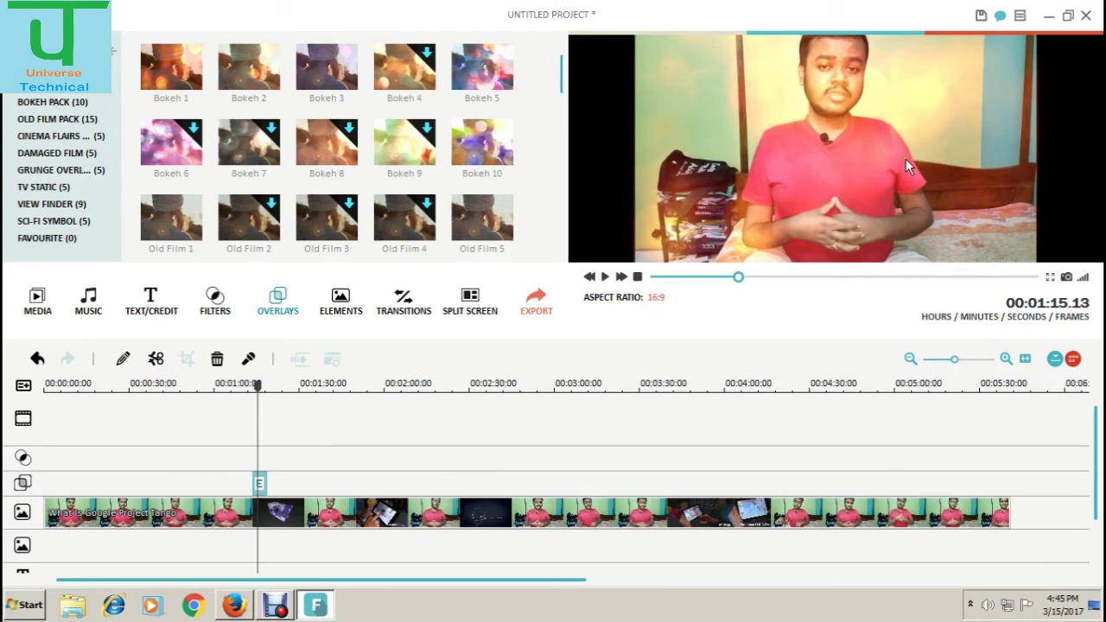
key("space")
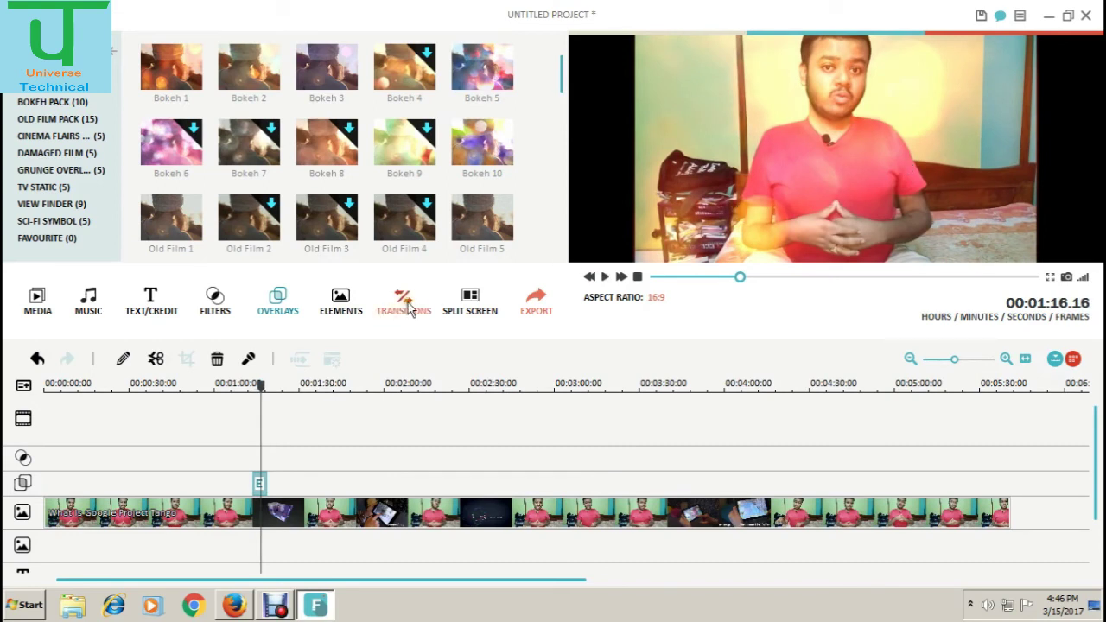
Step: Insert the hand-drawn ARROW 1 element twice into the main video, at about 00:01:31 and 00:01:42, and preview the second one
left_click(335, 315)
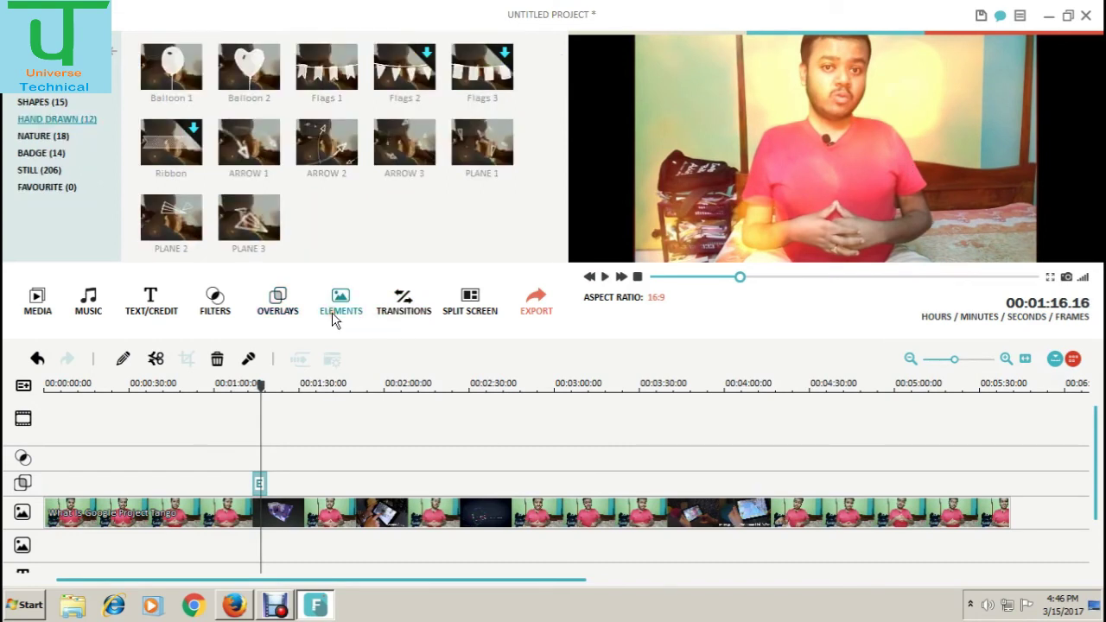
left_click_drag(247, 166, 304, 420)
left_click_drag(248, 143, 354, 461)
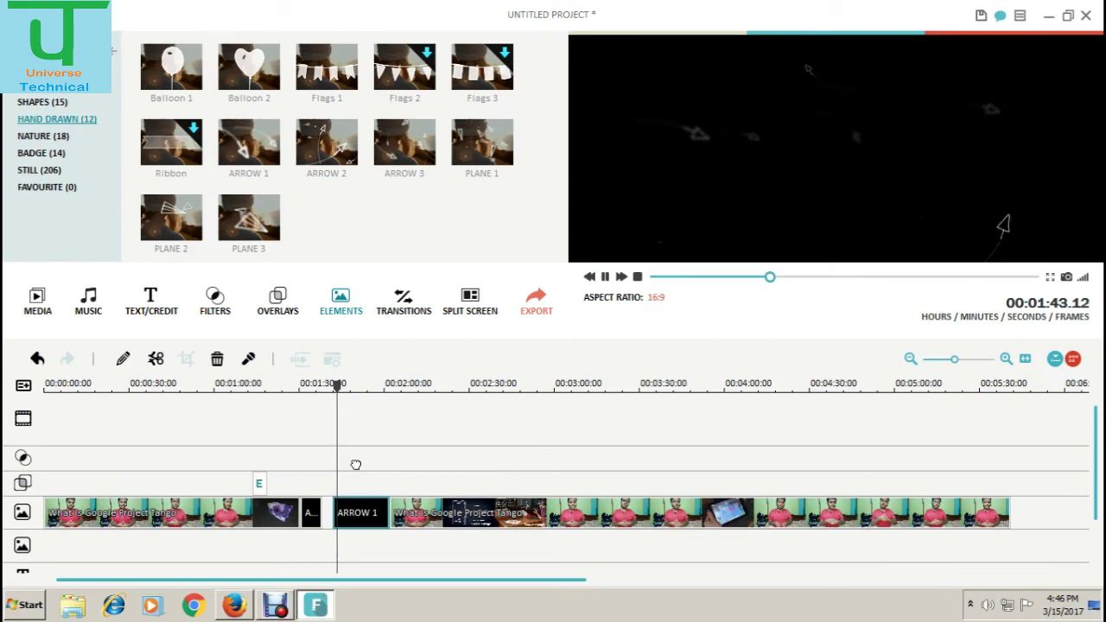
left_click(711, 190)
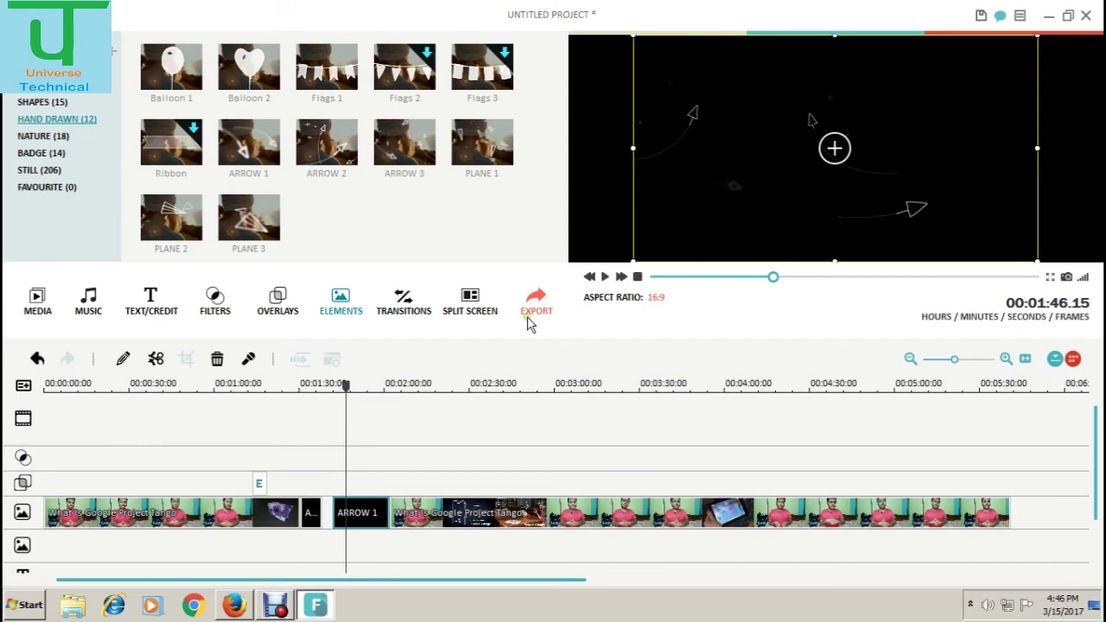
Step: Look at the 2 Screen C split-screen preset and preview the Diamond_zoom_in transition, trying to place the transition on the timeline
left_click(472, 313)
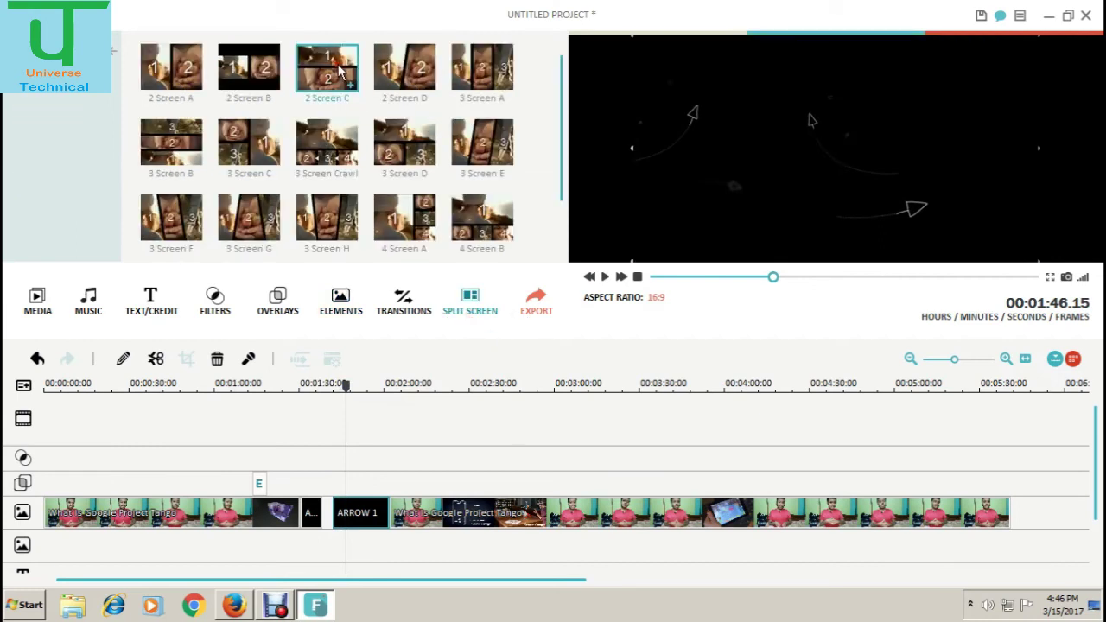
left_click(341, 74)
left_click(403, 303)
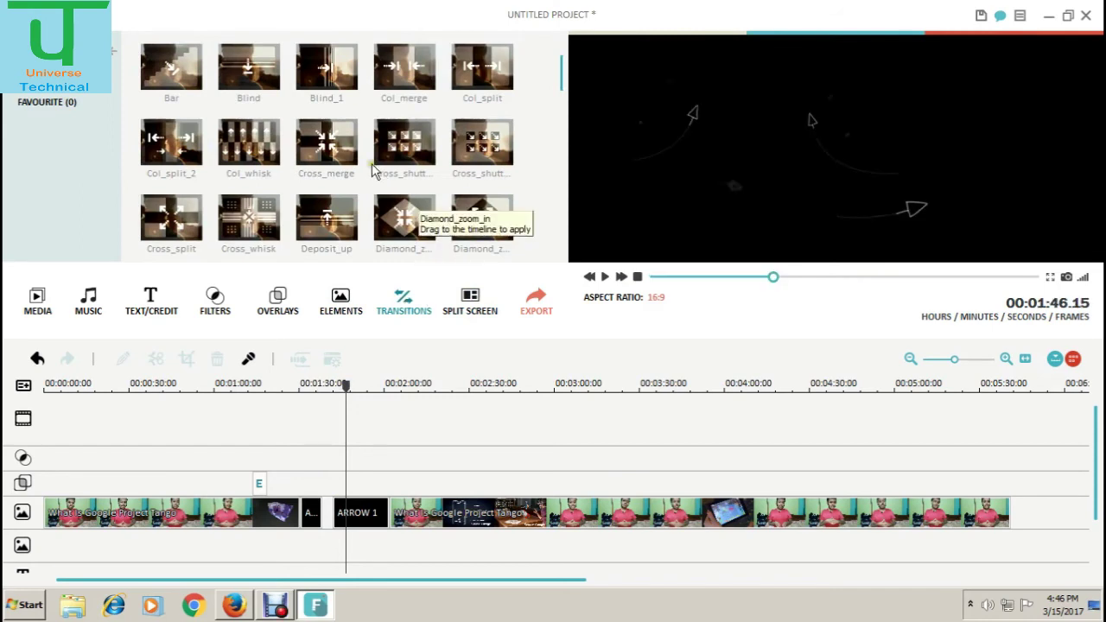
left_click_drag(394, 219, 363, 442)
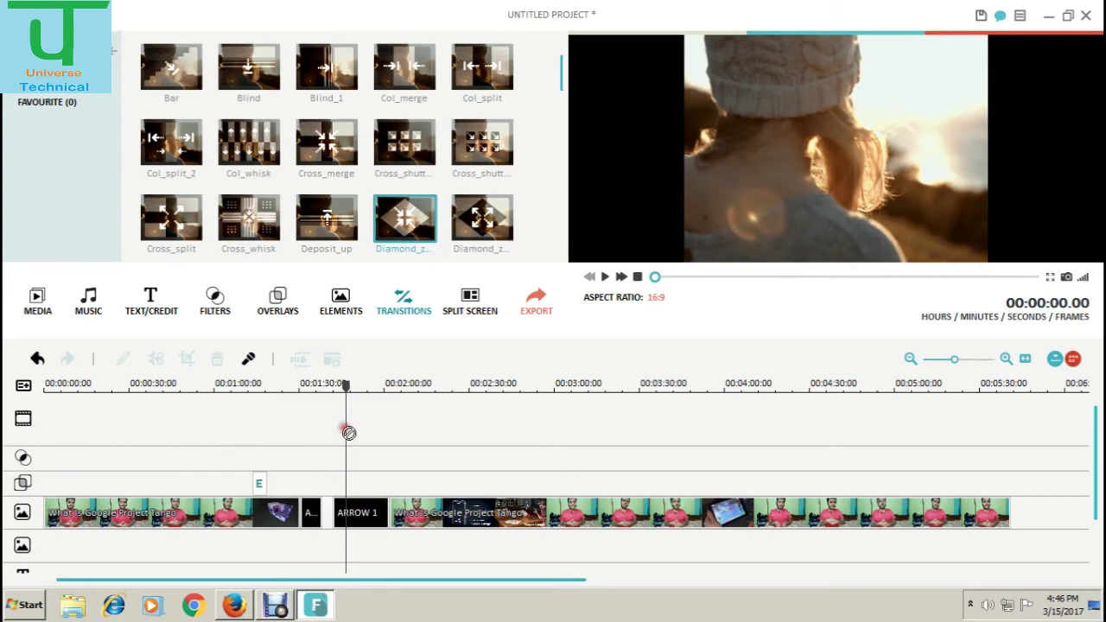
left_click(604, 277)
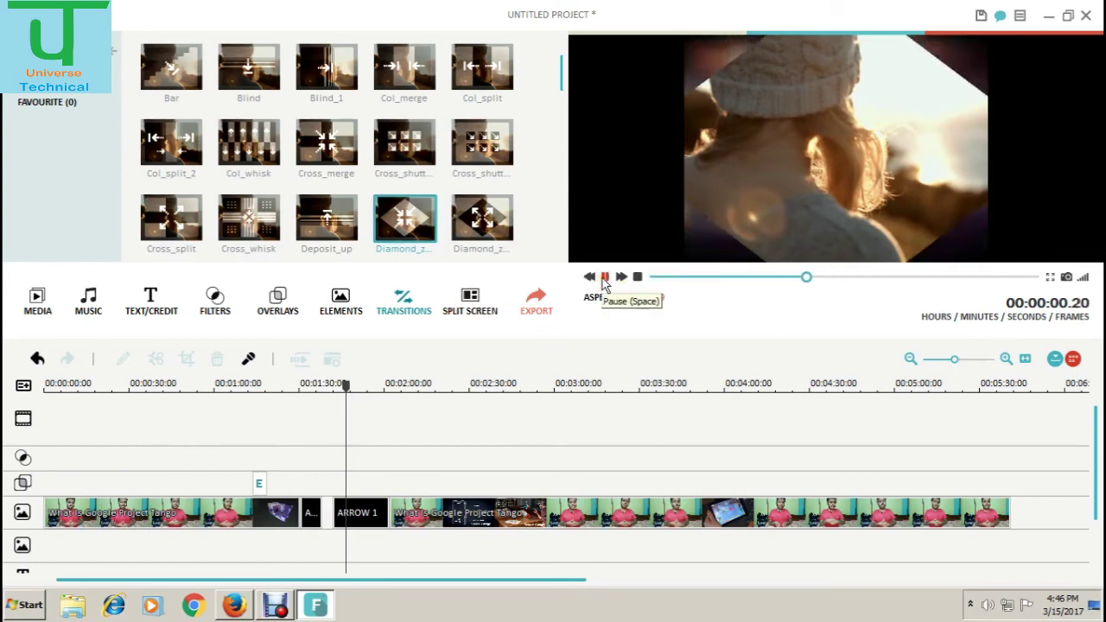
Step: Add the 3 Screen D split screen at the timeline start, filling zones 1 to 3 with clip, Universe Te... and What Is Go...
left_click(456, 316)
mouse_move(414, 152)
left_mouse_down()
mouse_move(424, 281)
mouse_move(263, 458)
mouse_move(135, 422)
left_mouse_up()
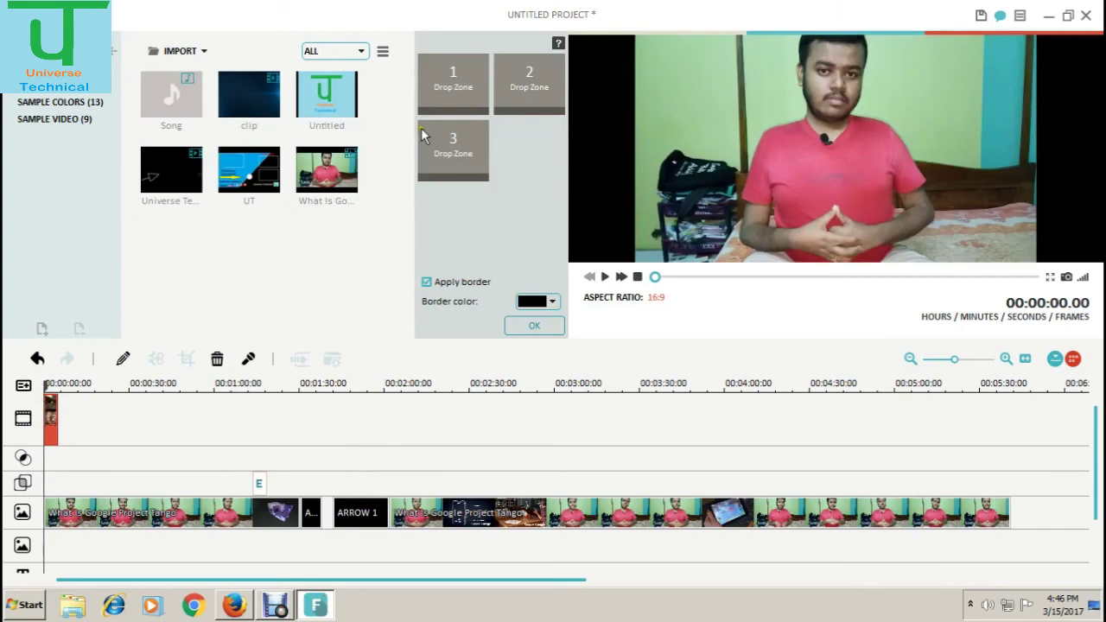
left_click_drag(337, 171, 447, 152)
left_click_drag(250, 95, 445, 82)
left_click_drag(171, 169, 534, 82)
left_click(534, 325)
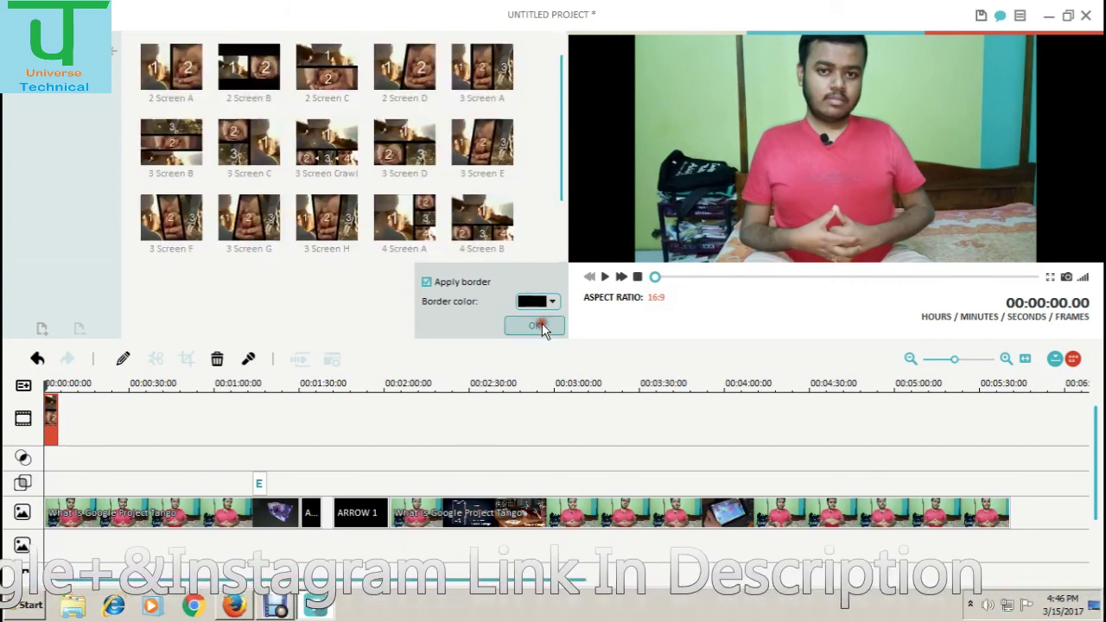
Step: Check the export output settings without exporting, and briefly play back the split screen from the timeline start
key("ctrl+e")
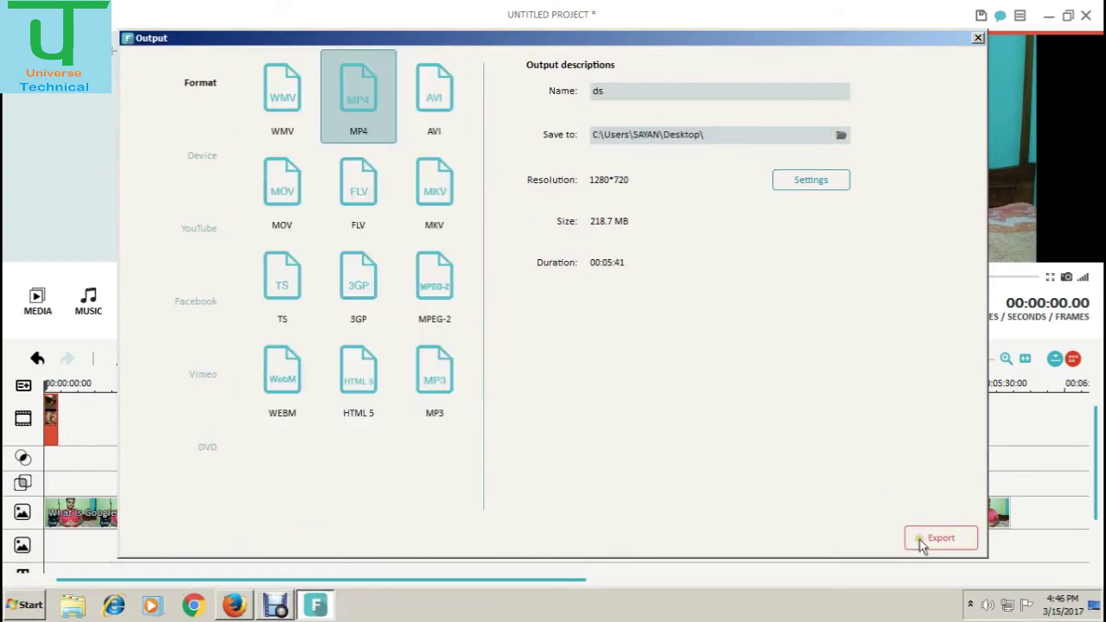
left_click(978, 38)
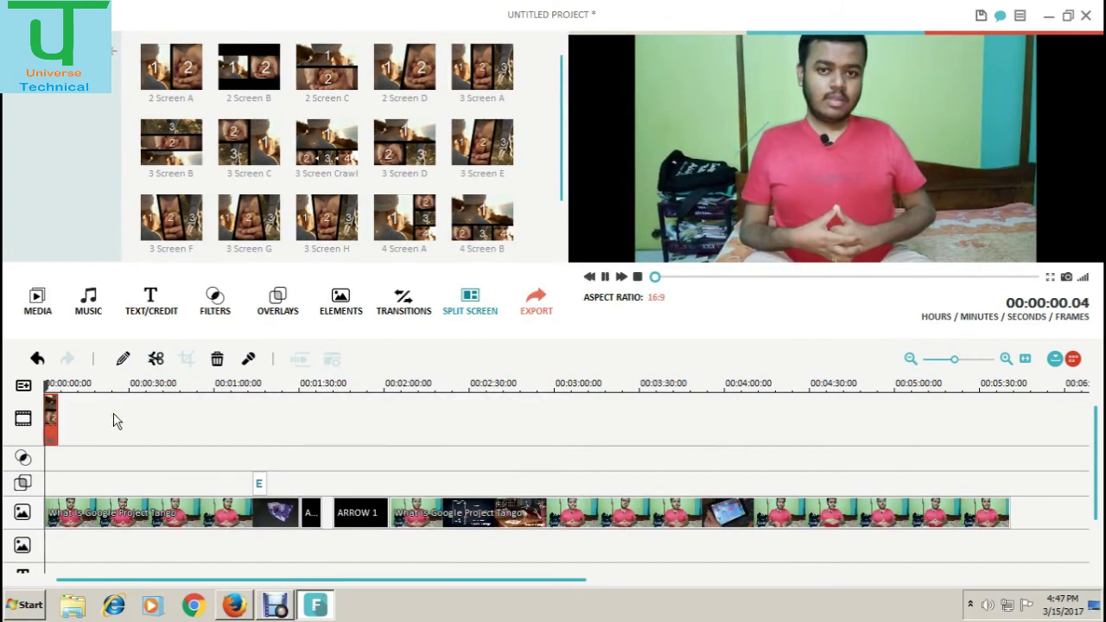
key("space")
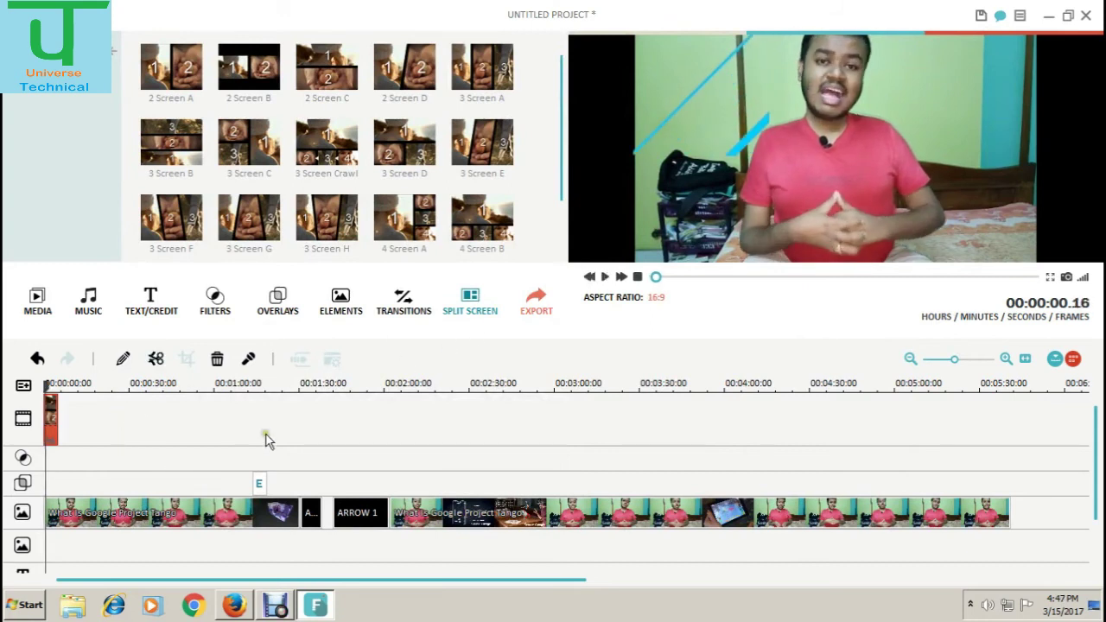
Step: Export the project as an MP4 file named ds to the Desktop folder
left_click(536, 303)
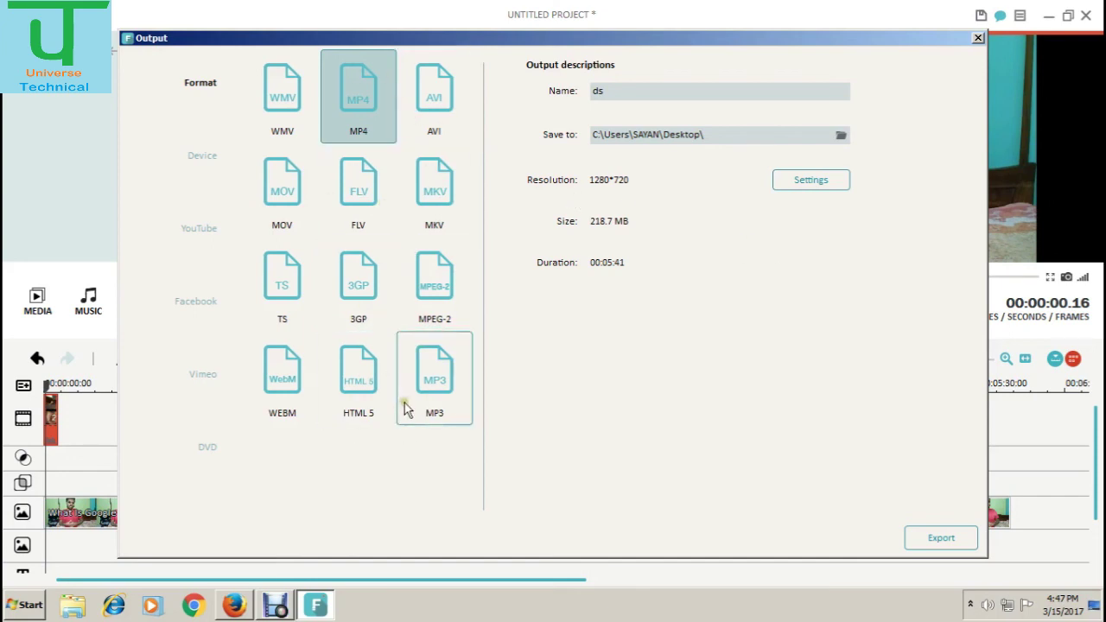
left_click(342, 106)
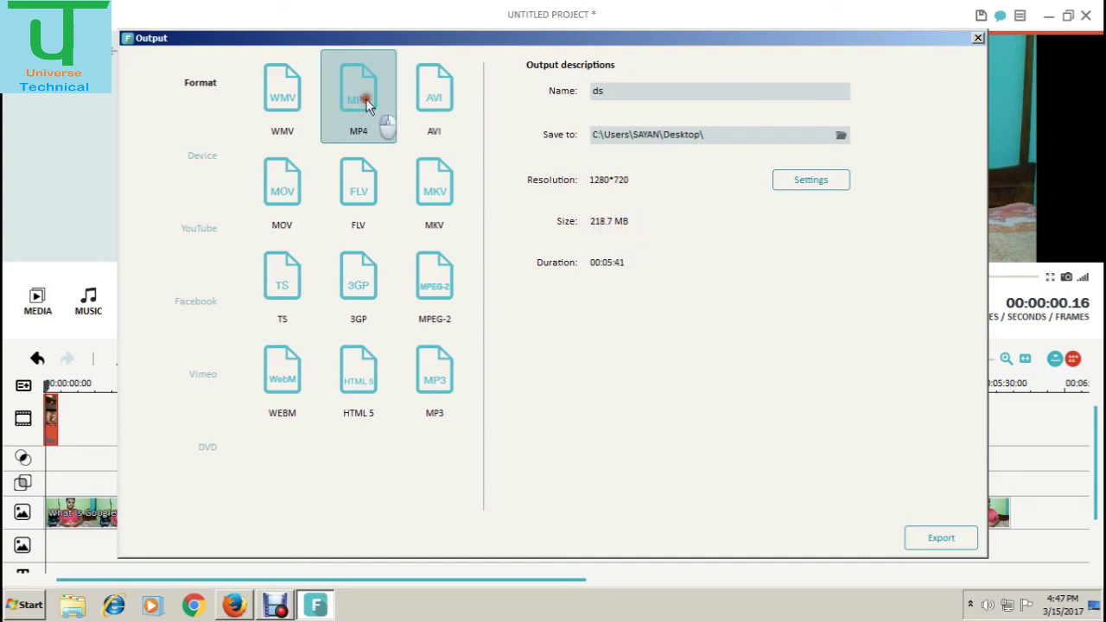
left_click(844, 137)
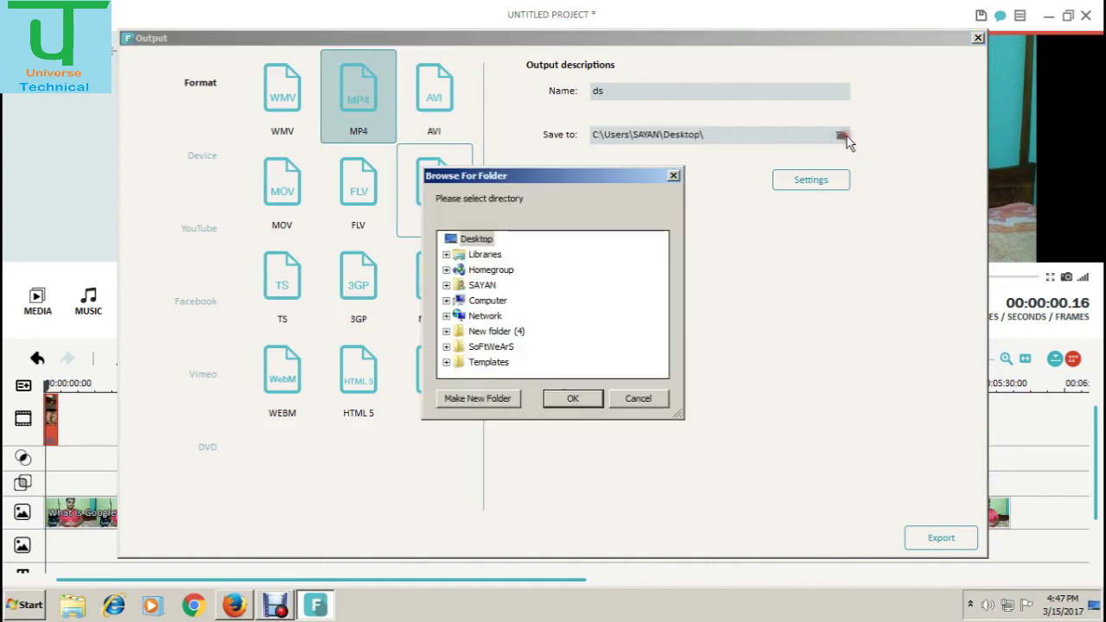
left_click(477, 239)
left_click(565, 400)
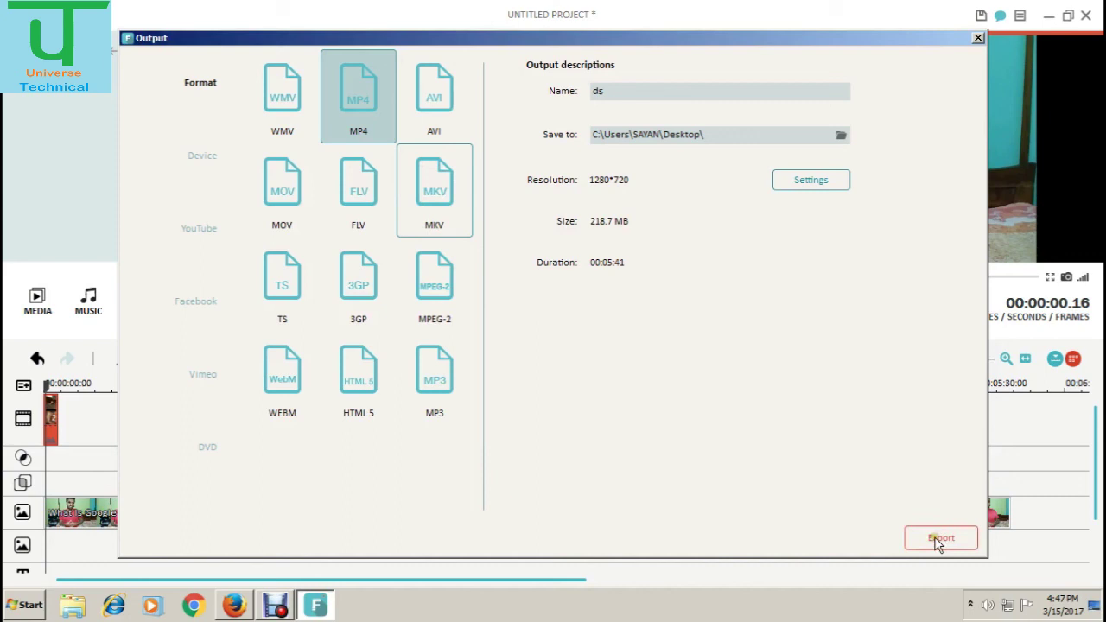
left_click(940, 538)
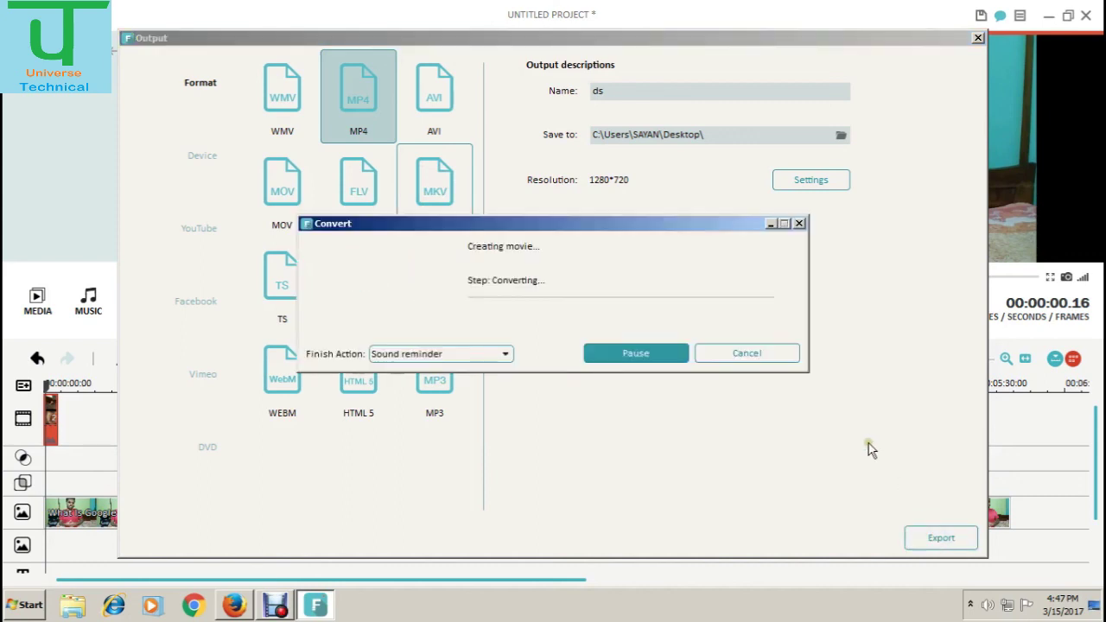